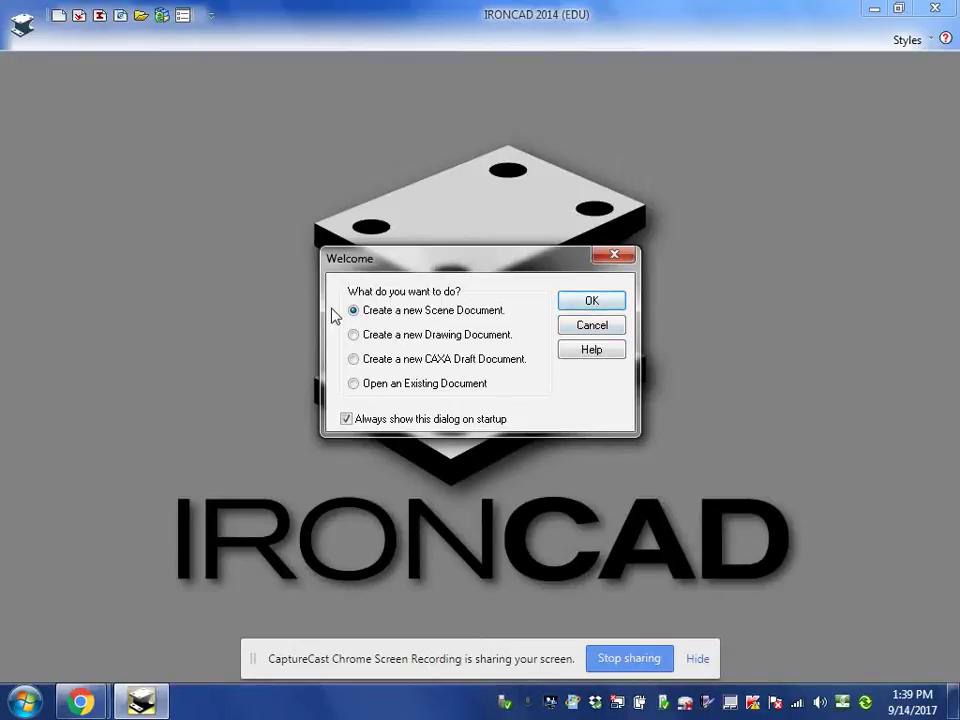
Create a new scene document from the Blue template on the Metric tab.
left_click(592, 301)
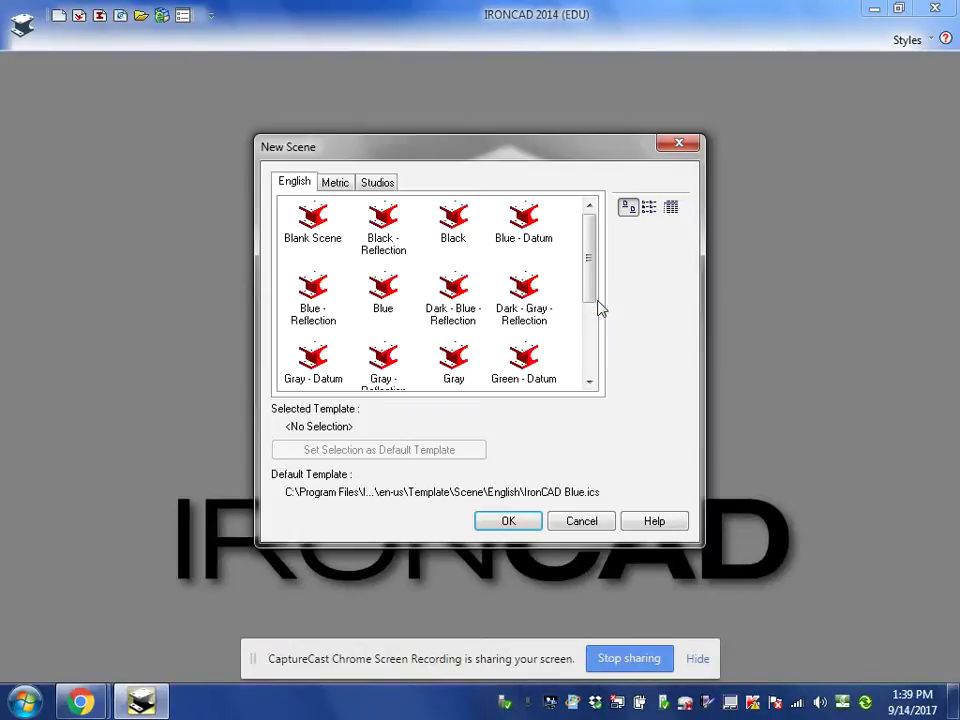
left_click(336, 184)
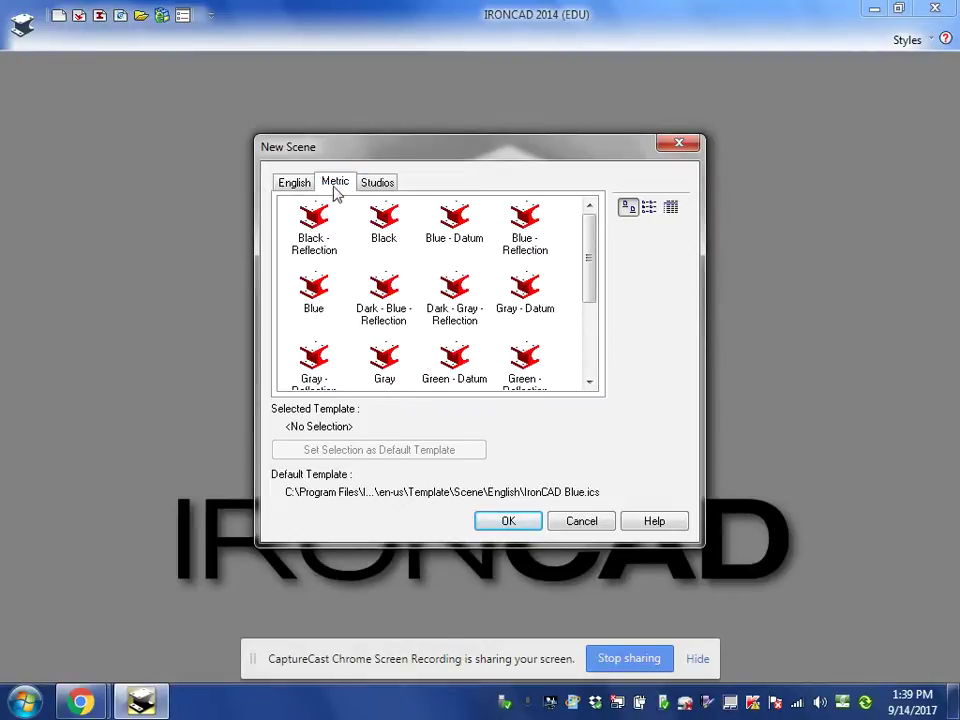
left_click(314, 290)
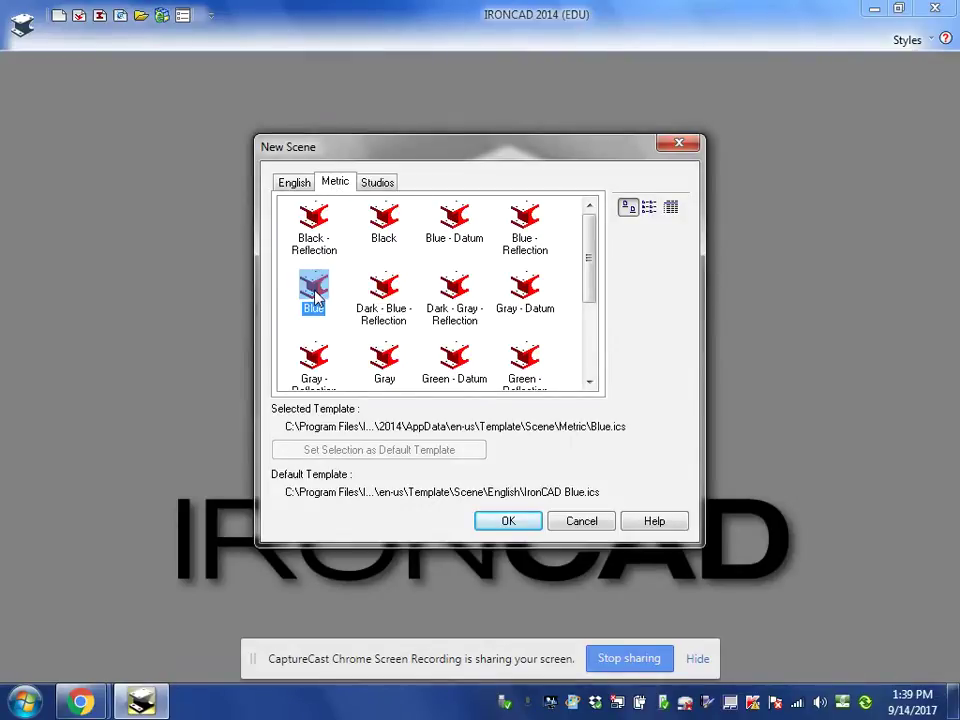
left_click(512, 523)
left_click(700, 659)
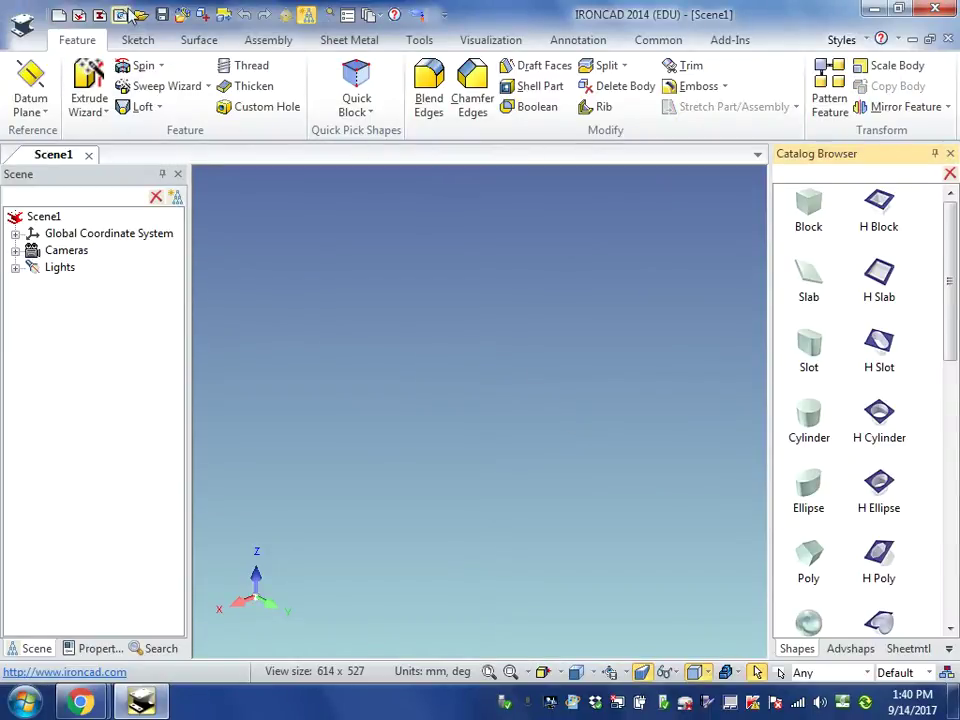
Drop a Block from the catalog into the scene as Part1 and select it to show sizebox handles.
left_click_drag(790, 225, 480, 372)
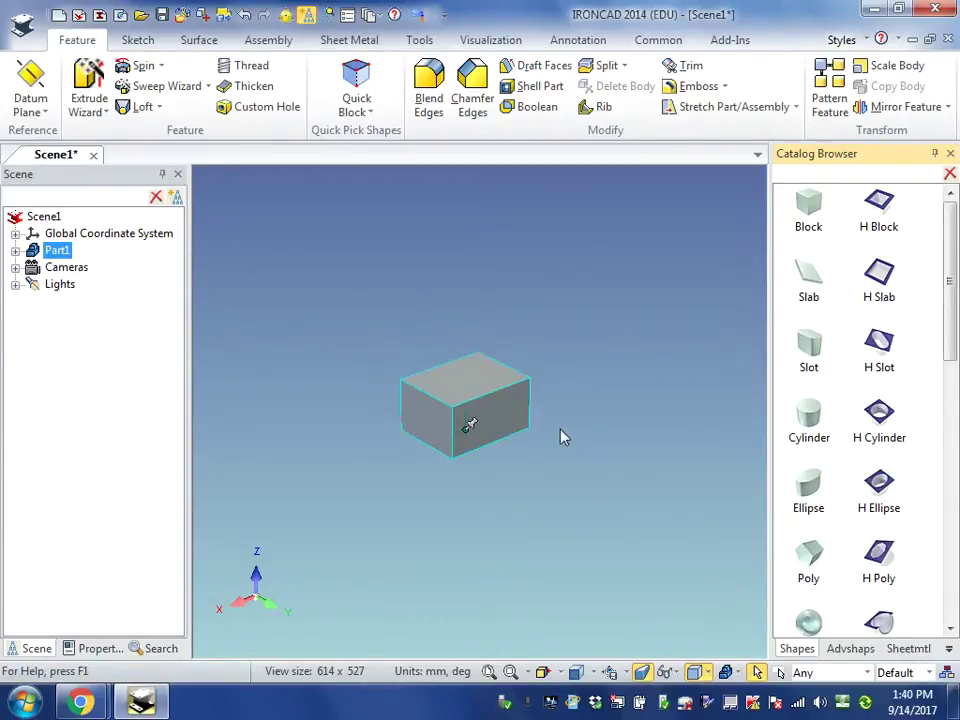
right_click(501, 416)
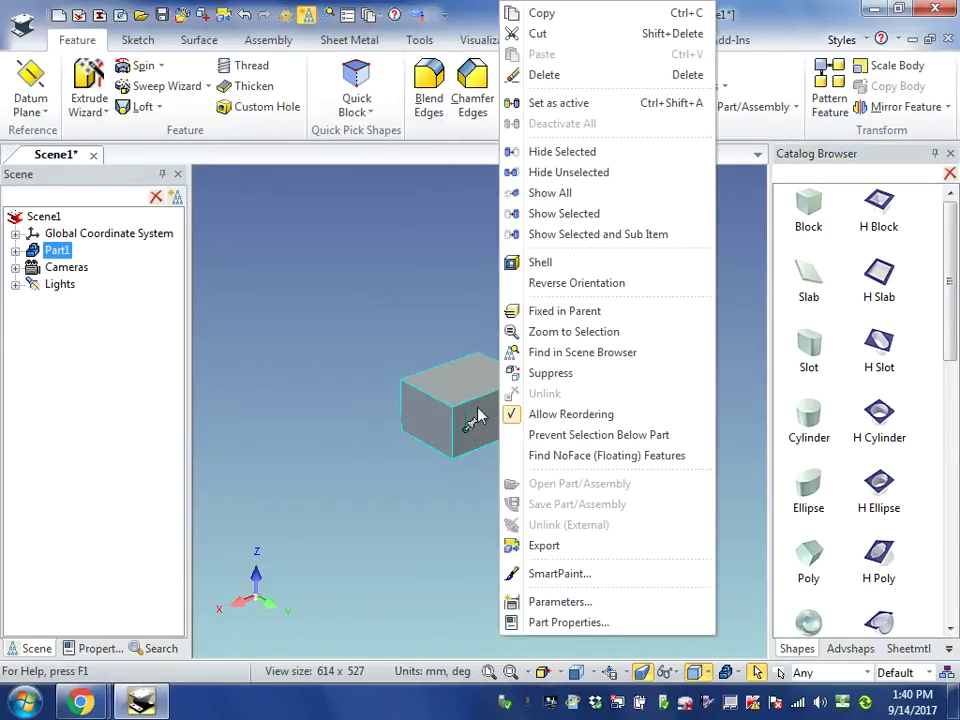
left_click(484, 414)
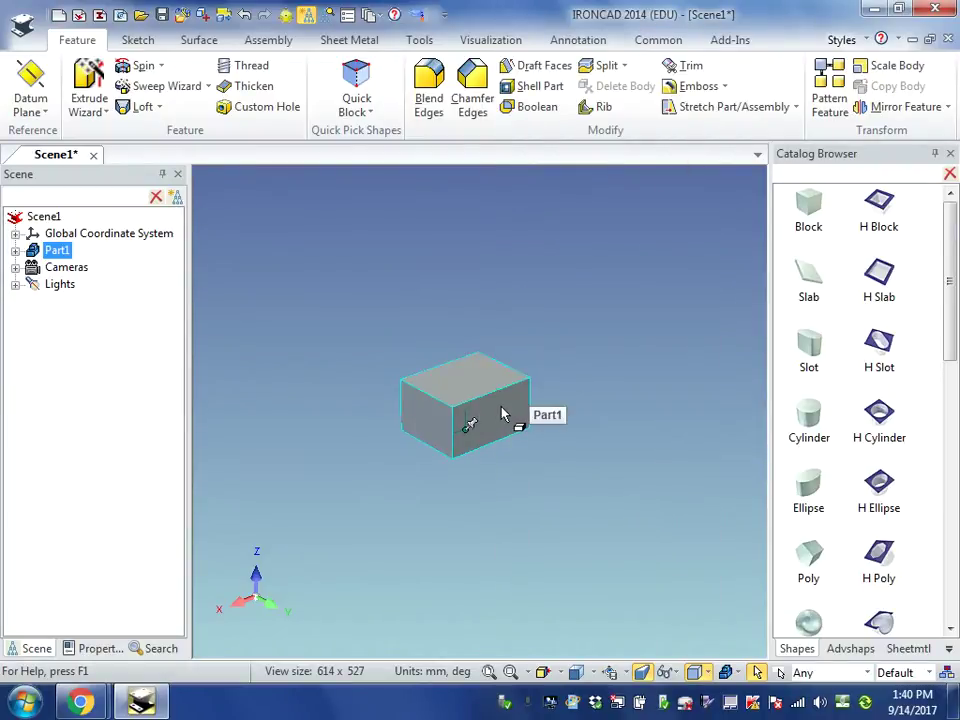
left_click(490, 405)
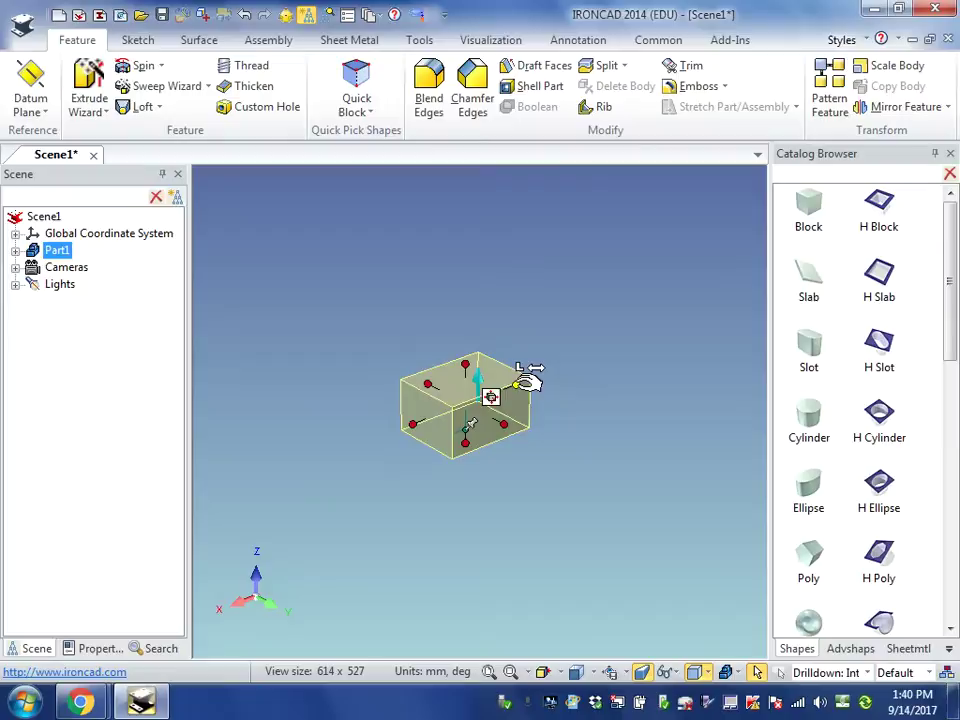
Set the block's sizebox to length 40, width 40 and height 100.
right_click(518, 384)
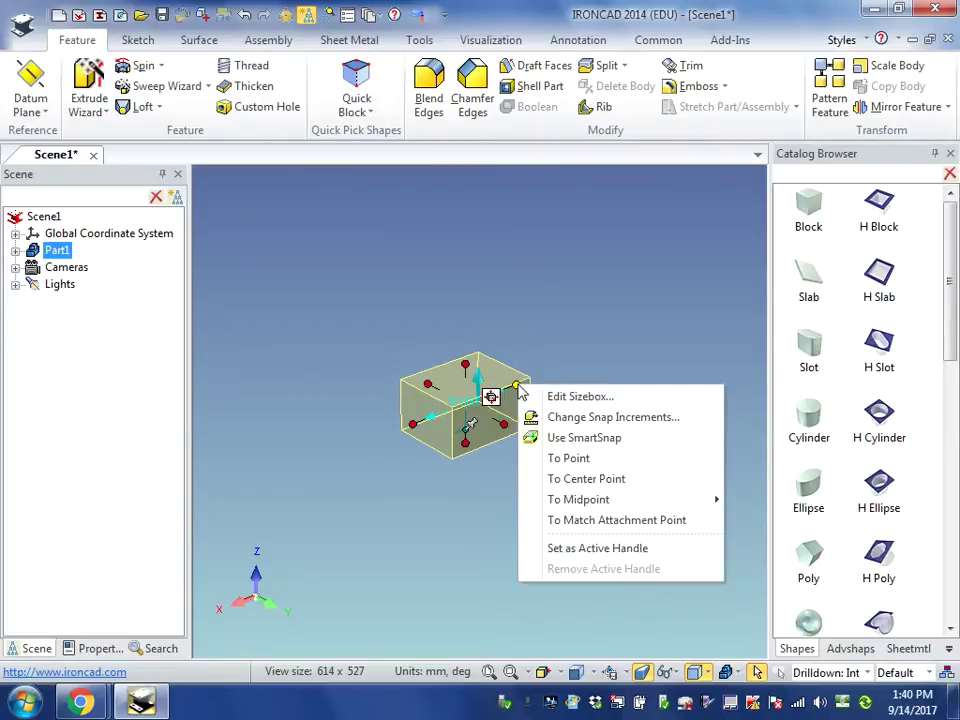
left_click(566, 398)
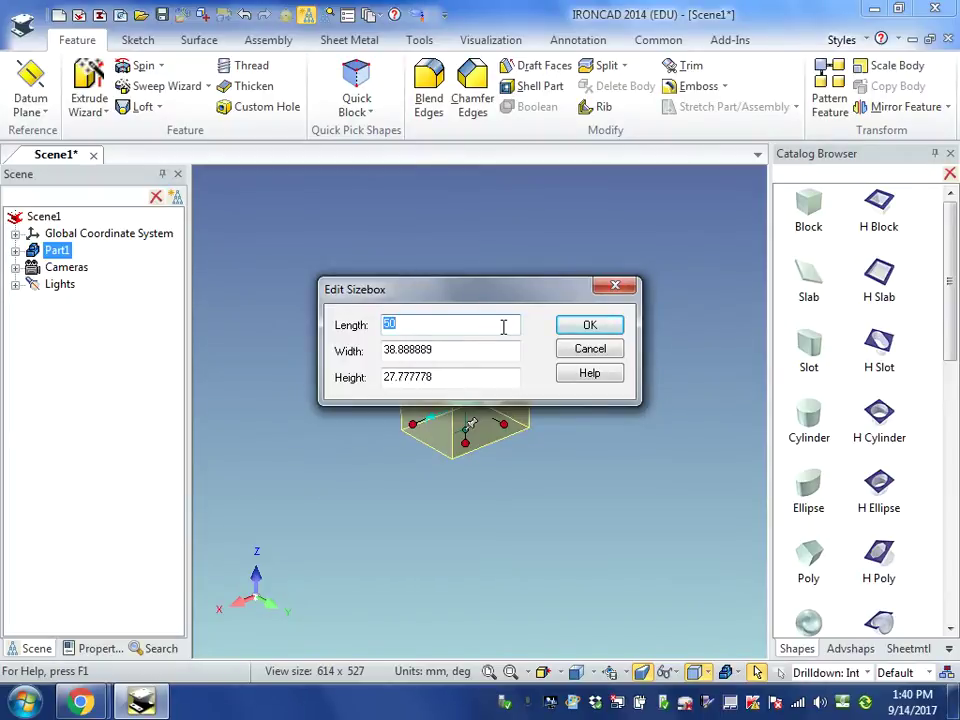
type("40")
key("Tab")
type("40")
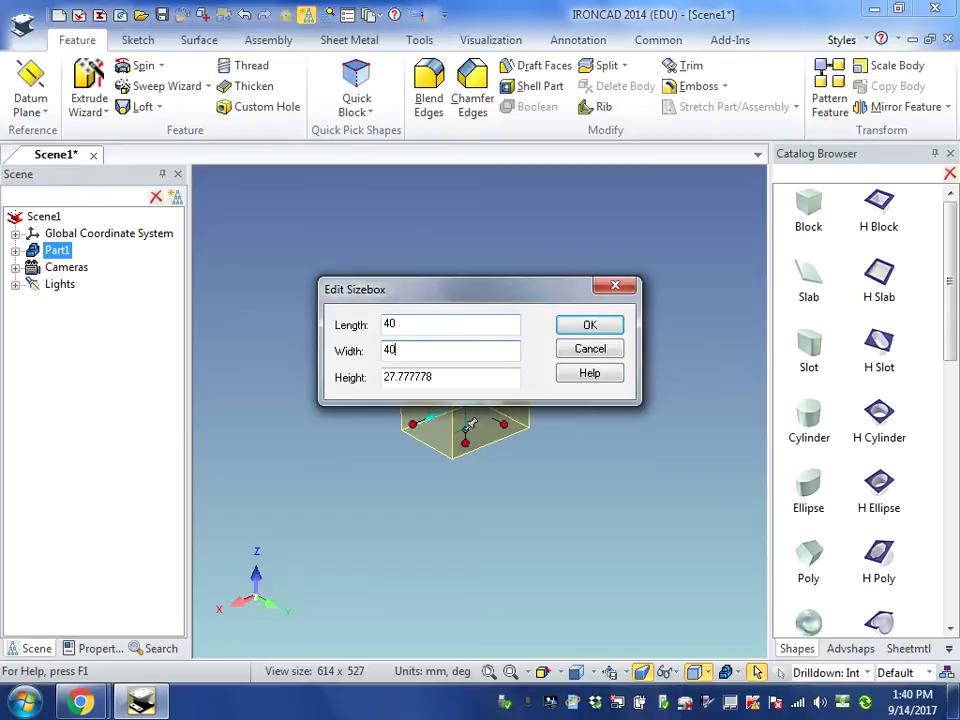
key("Tab")
type("1")
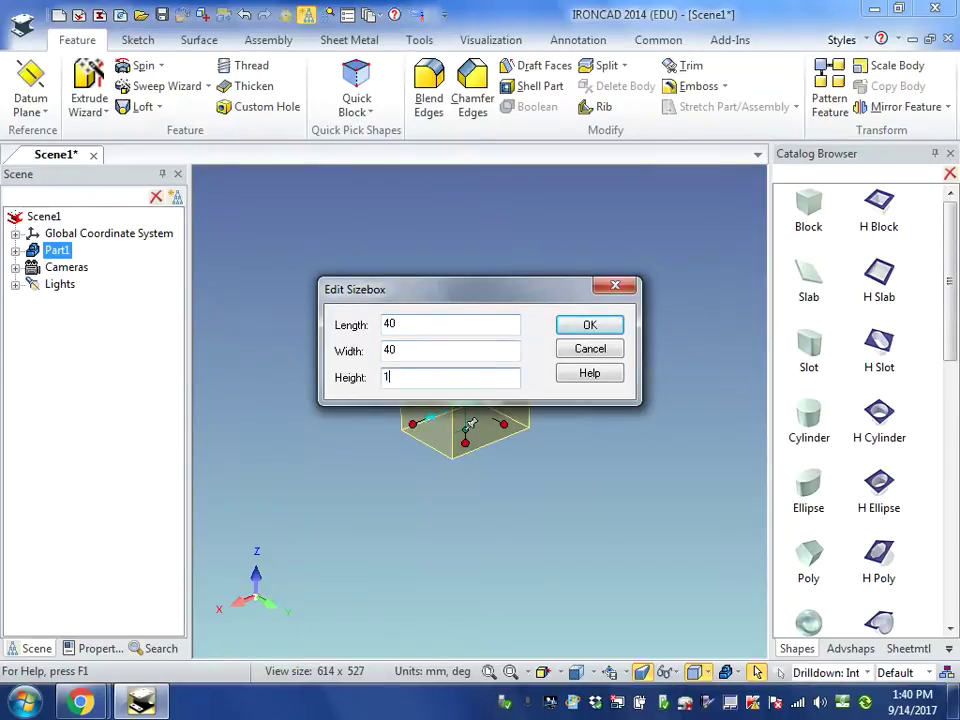
type("00")
left_click(590, 326)
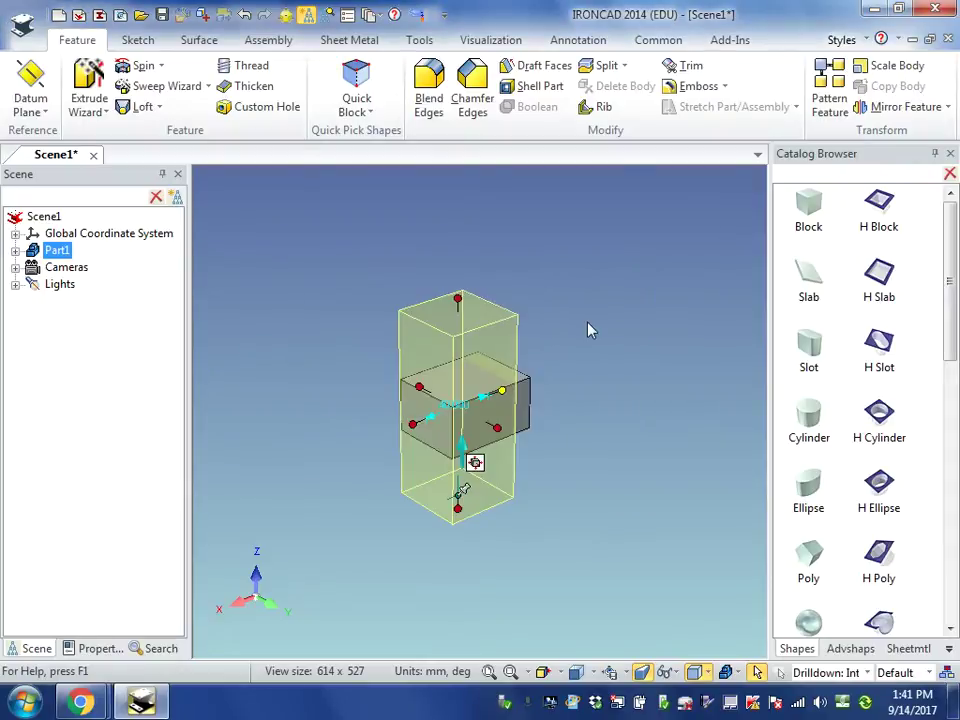
left_click(649, 393)
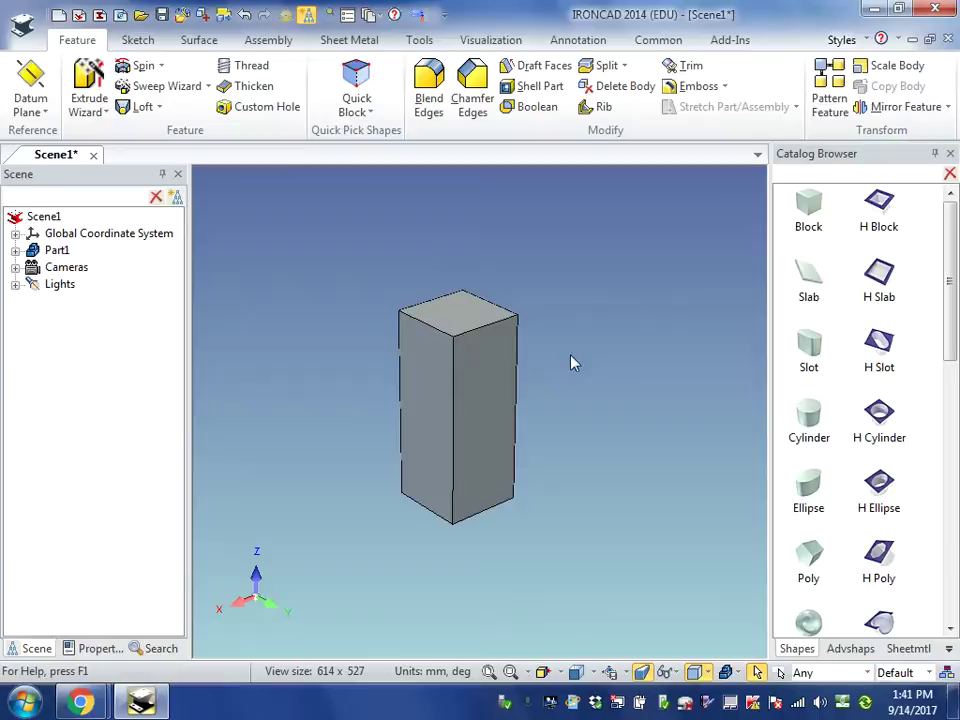
Start a Remove-material extrusion placed at the centre of the block's front face.
left_click(108, 112)
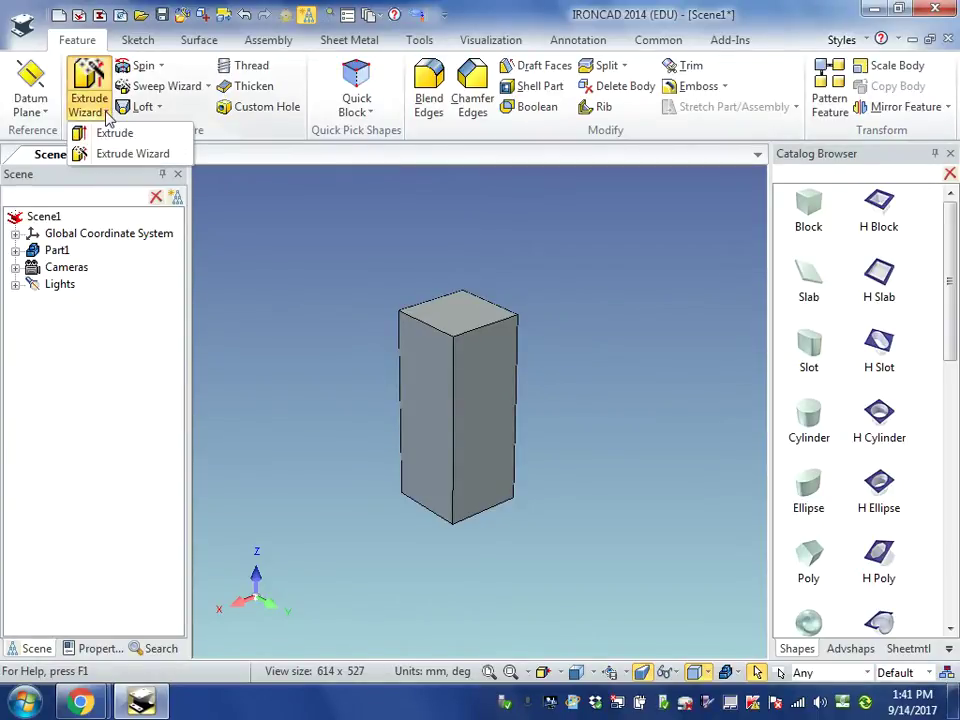
left_click(115, 160)
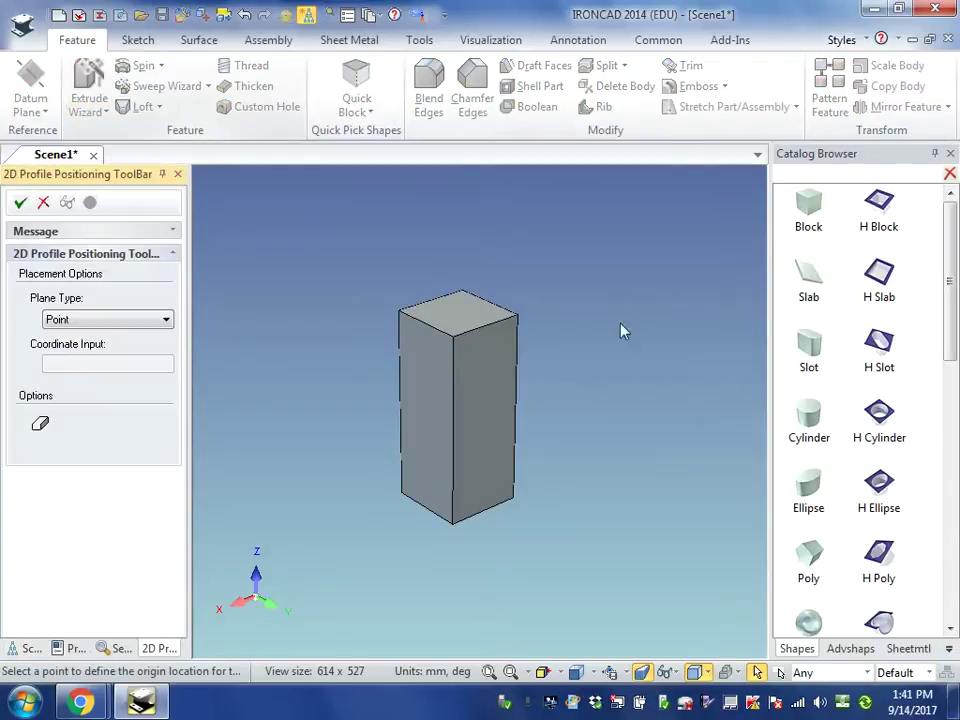
left_click(486, 427)
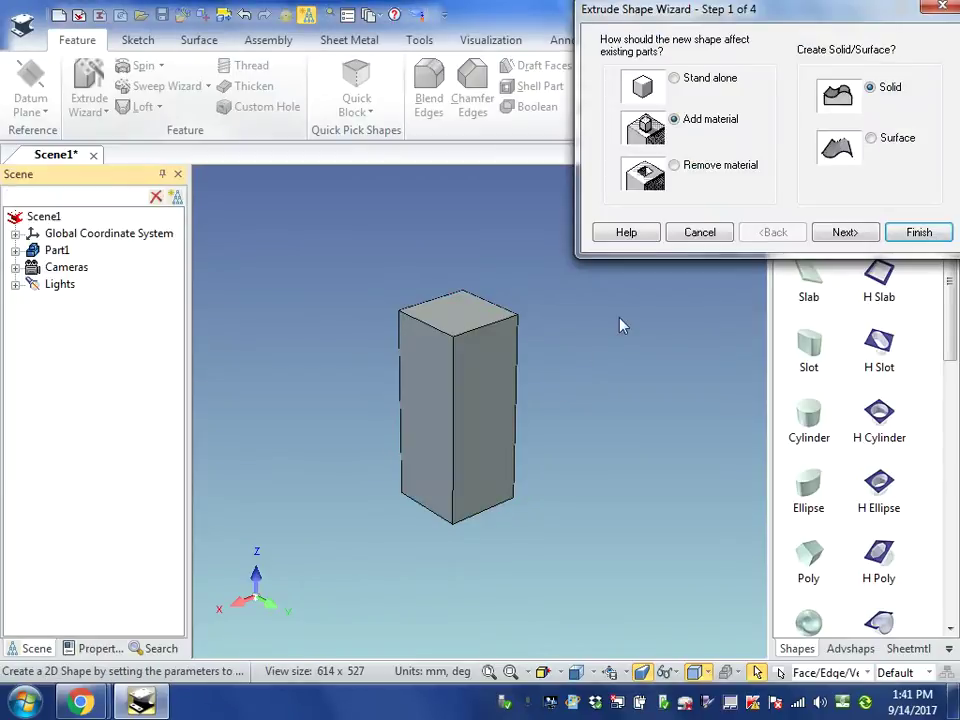
left_click(675, 167)
left_click(917, 234)
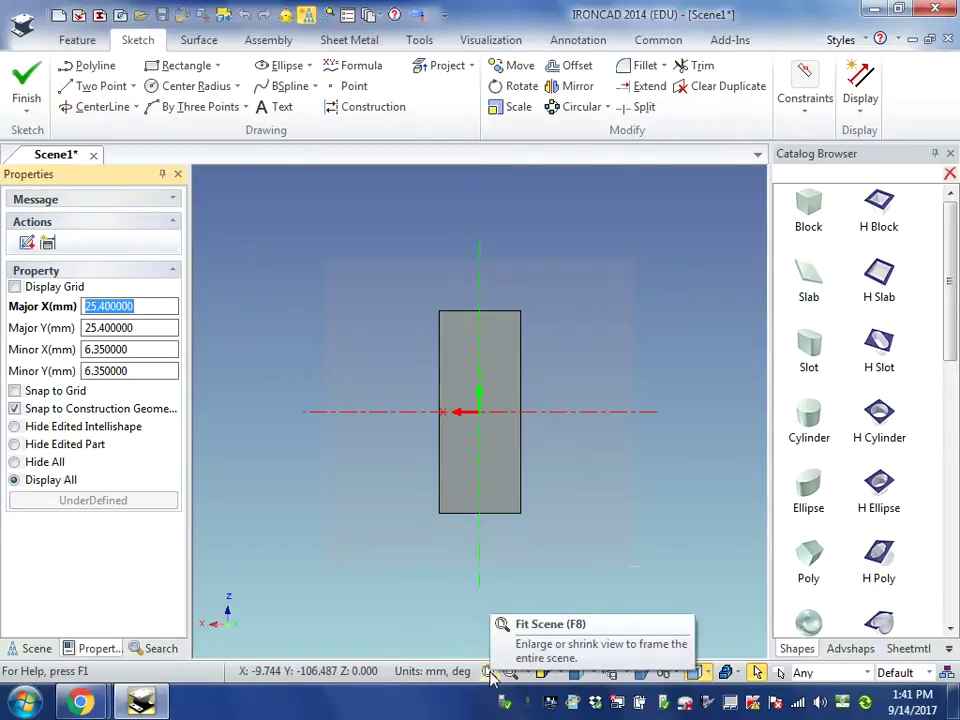
Fit the view and draw a 15 mm two-point line from the bottom-right corner.
left_click(489, 672)
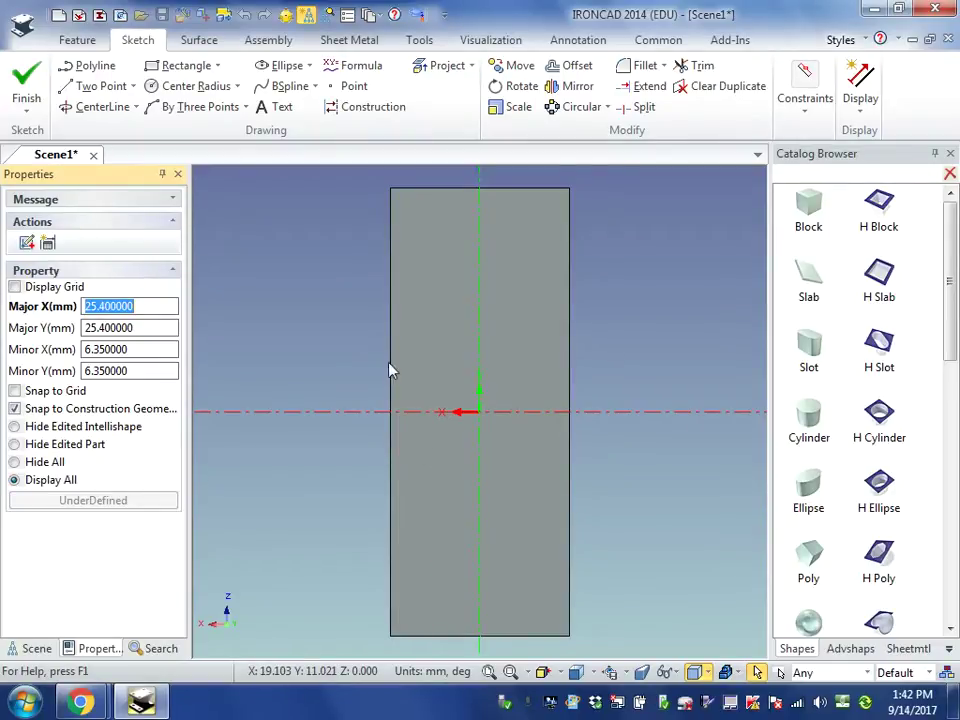
left_click(90, 88)
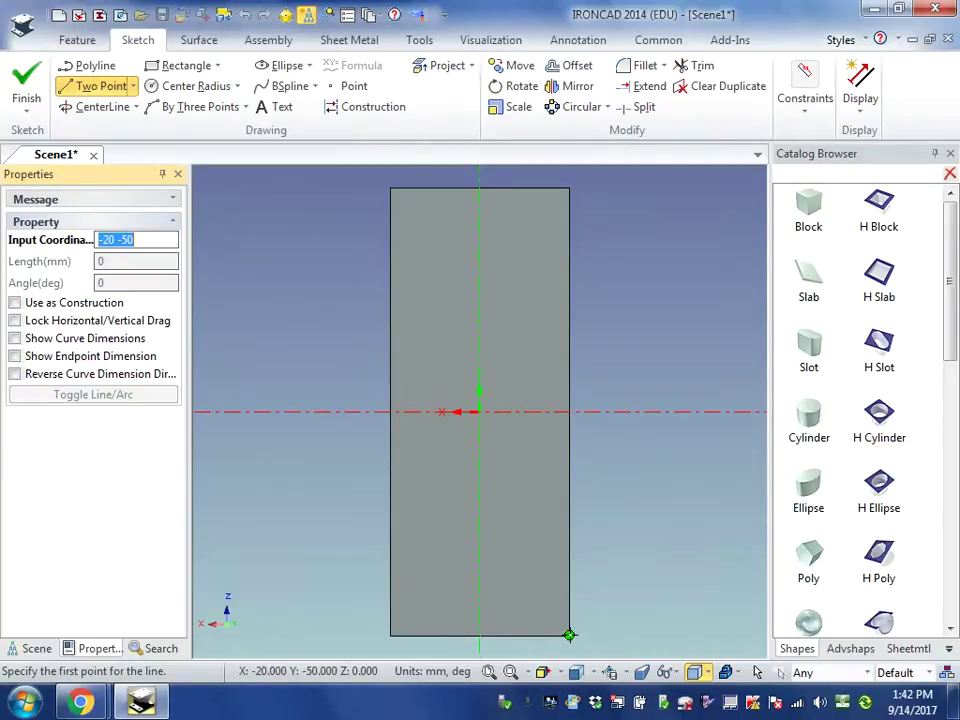
left_click(569, 635)
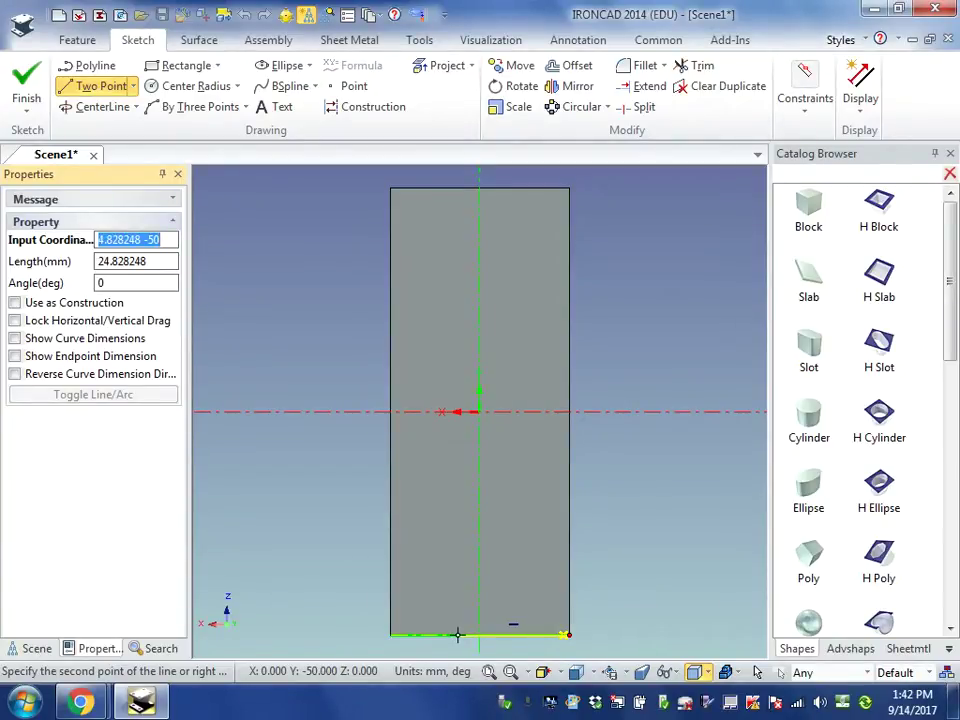
key("Tab")
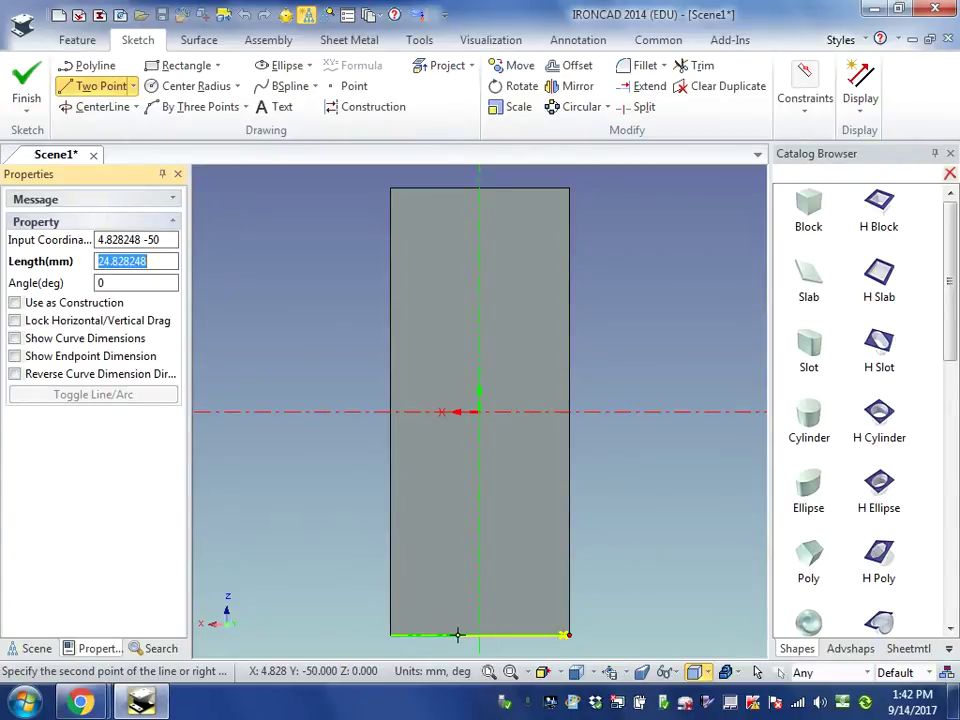
type("15")
key("Return")
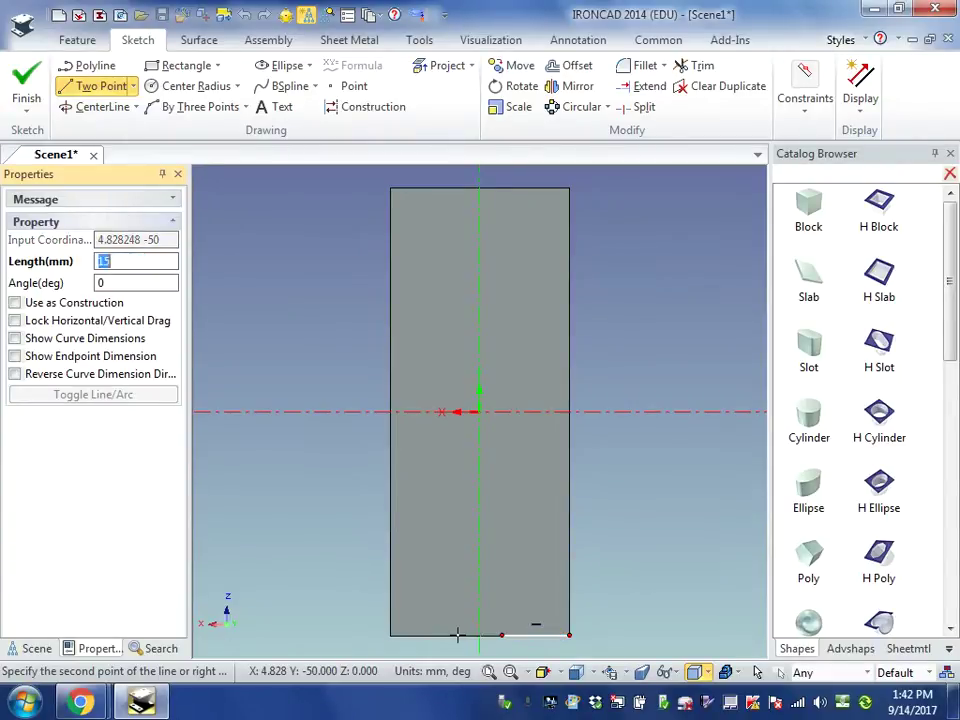
key("Return")
key("Return")
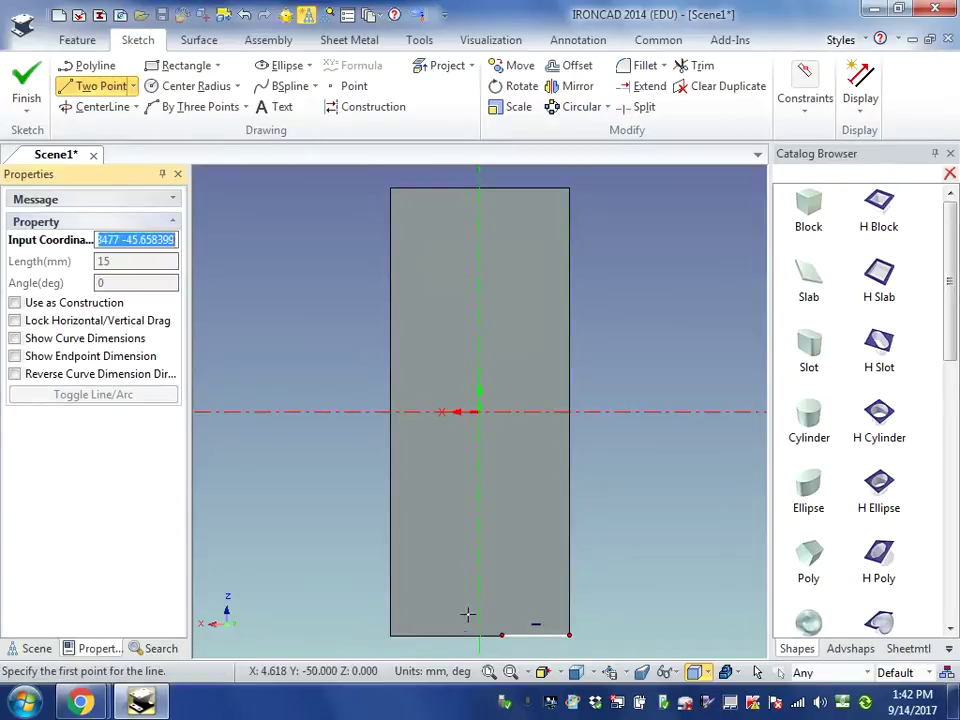
Change the bottom line's length to 30 mm and reverse its dimension direction.
left_click(757, 673)
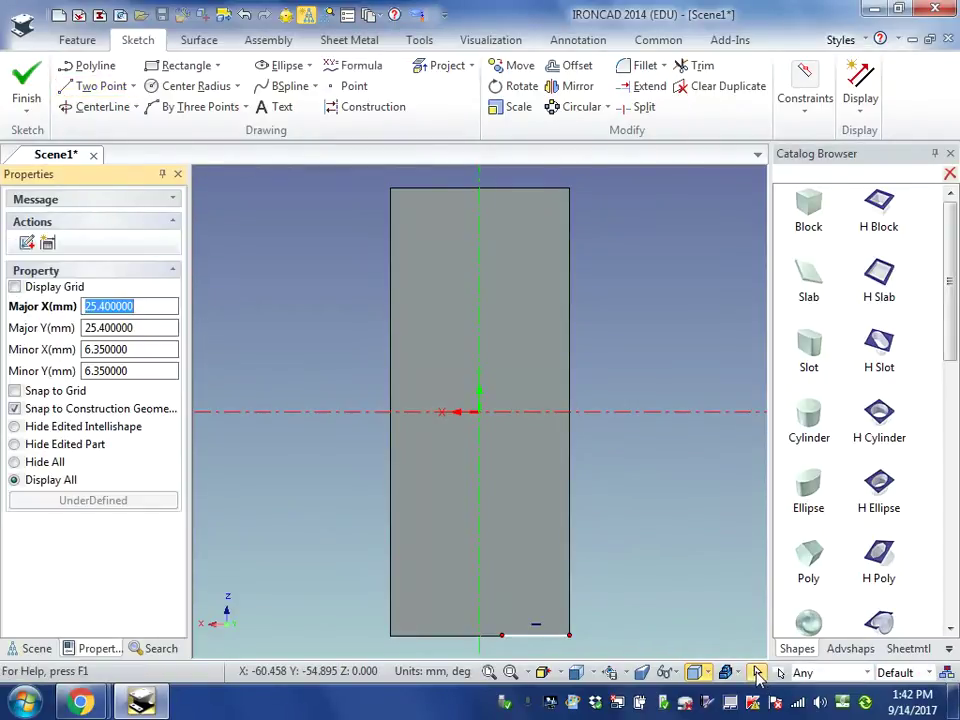
left_click(534, 635)
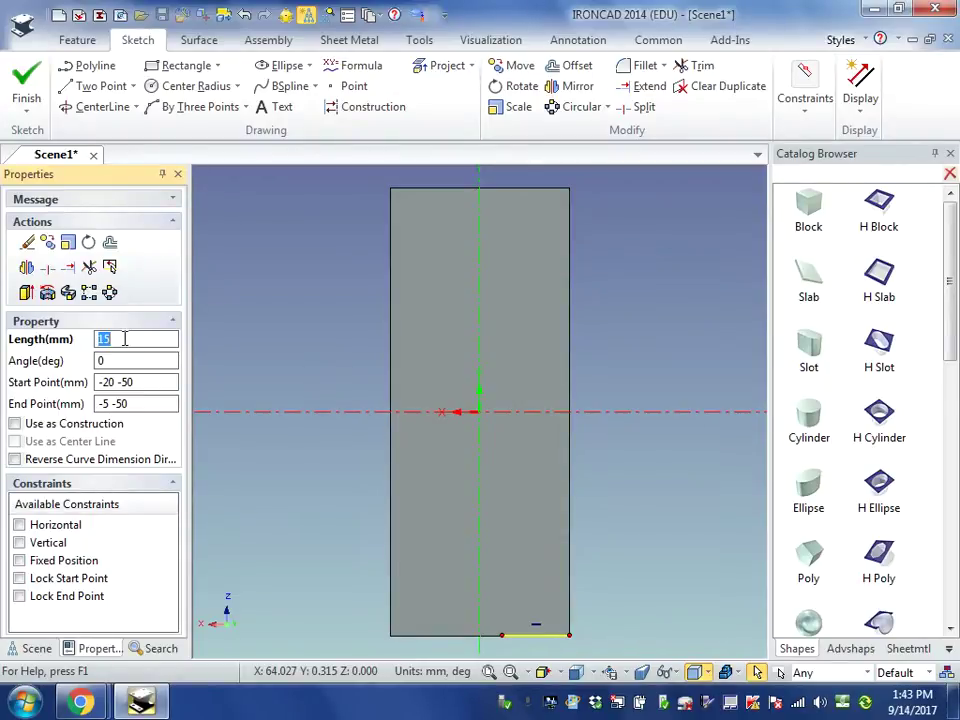
type("30")
key("Return")
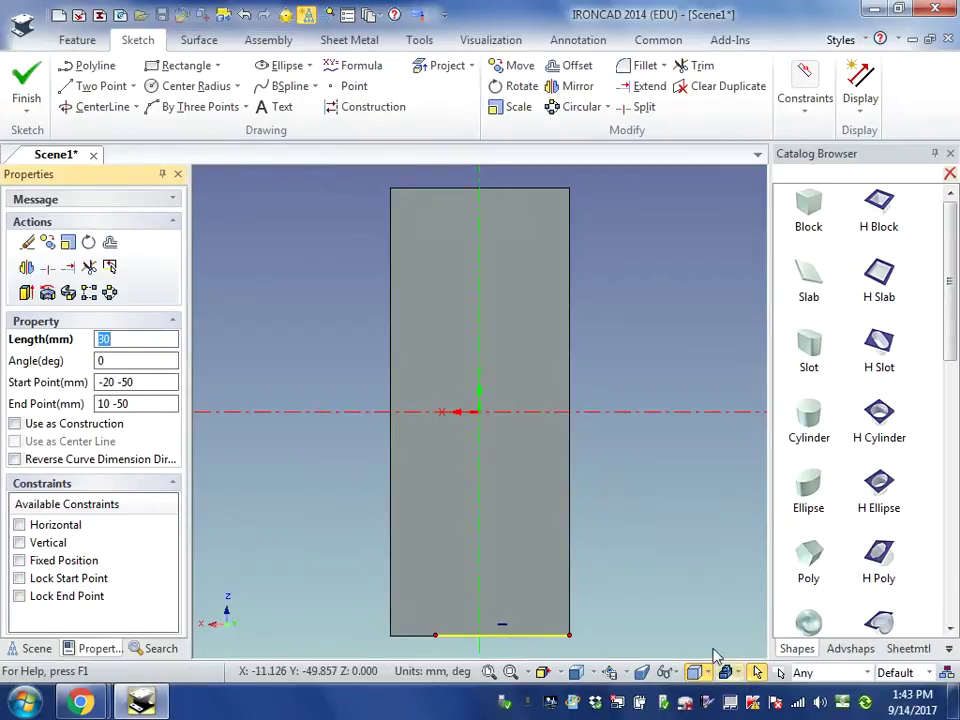
left_click(510, 643)
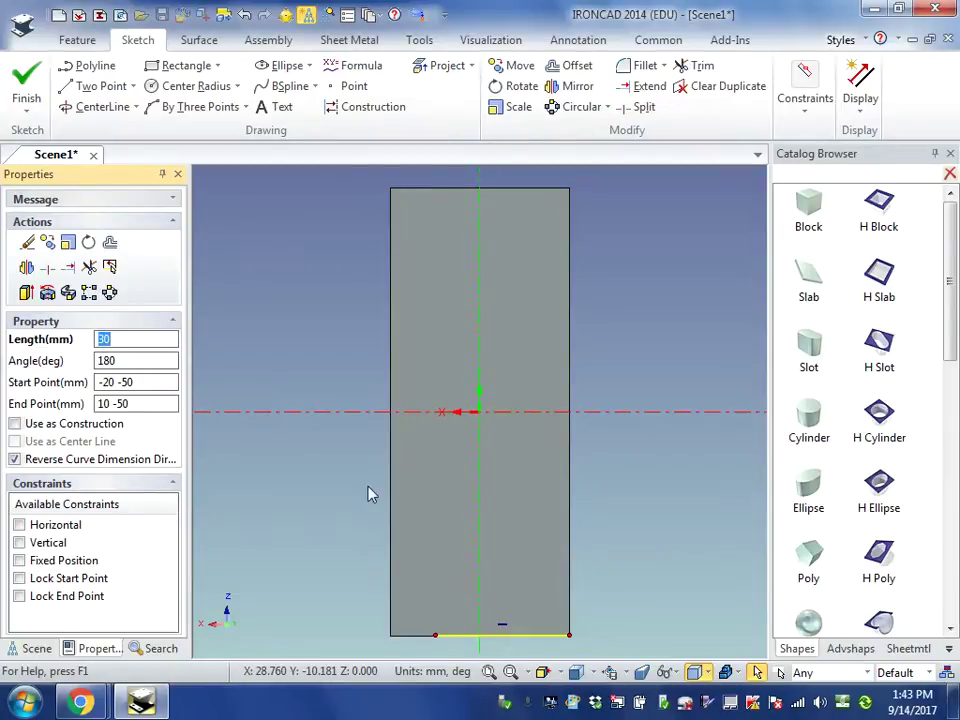
Draw a 30 mm line along the top edge and a 100 mm vertical line 10 mm in.
left_click(100, 86)
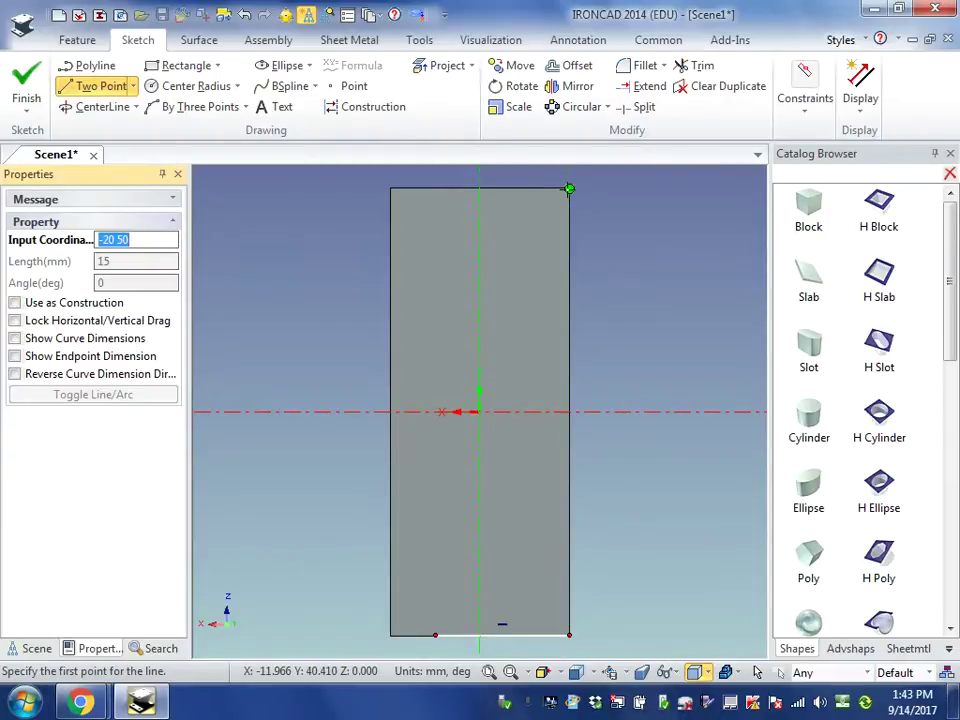
left_click(569, 188)
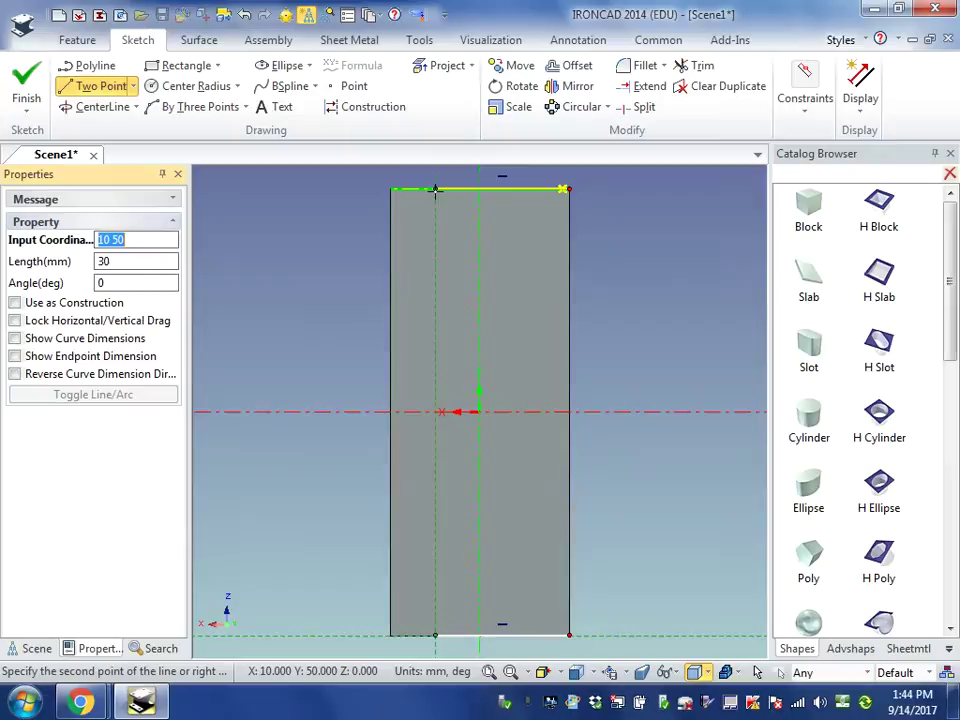
key("Return")
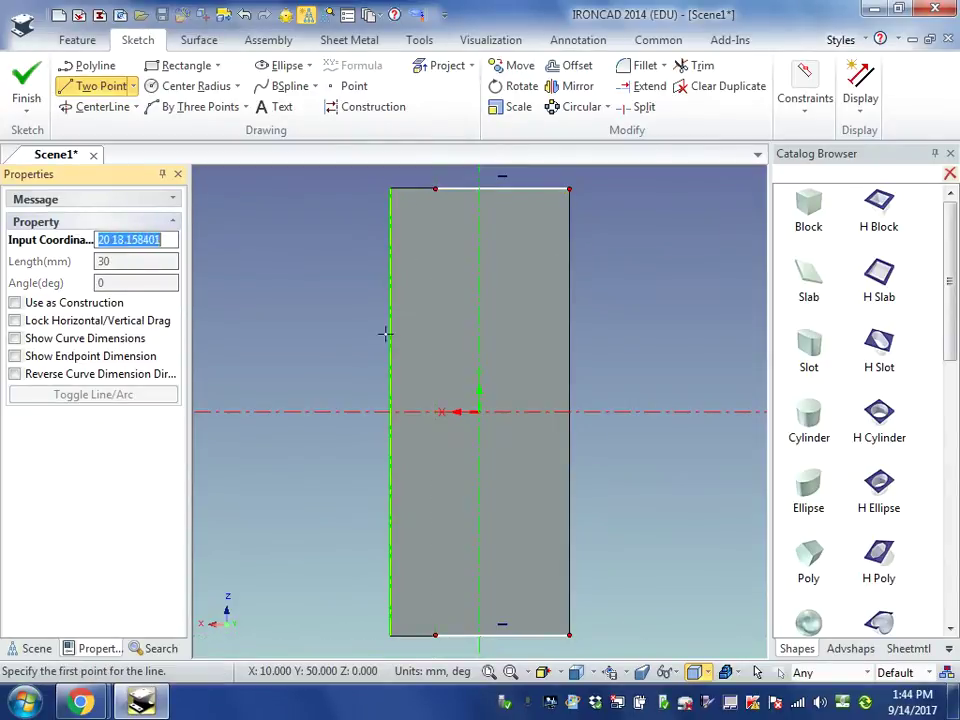
left_click(435, 188)
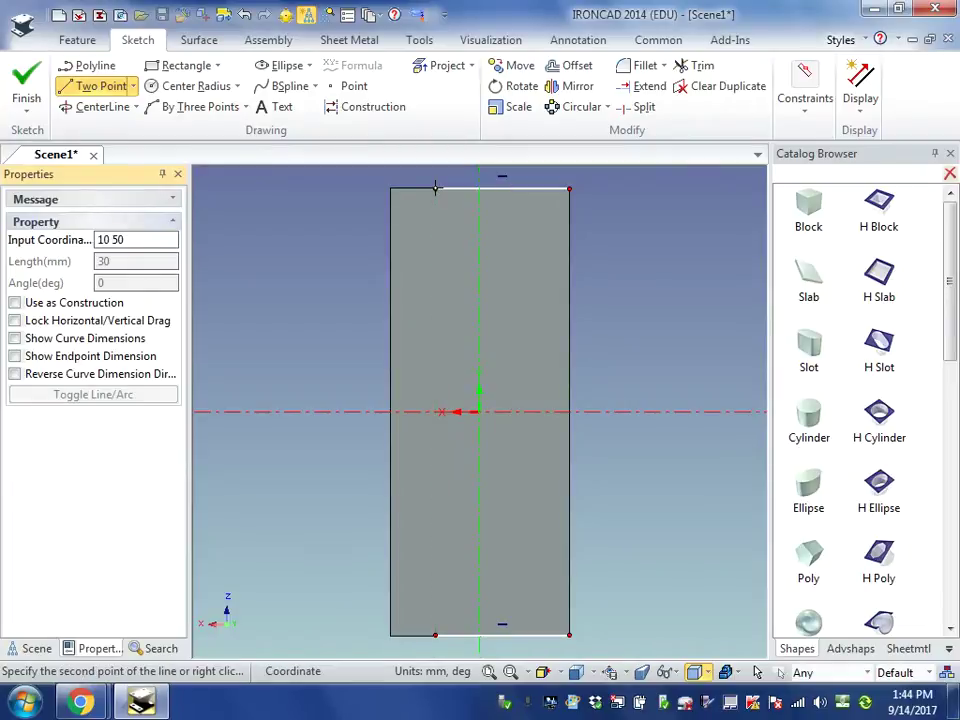
left_click(435, 634)
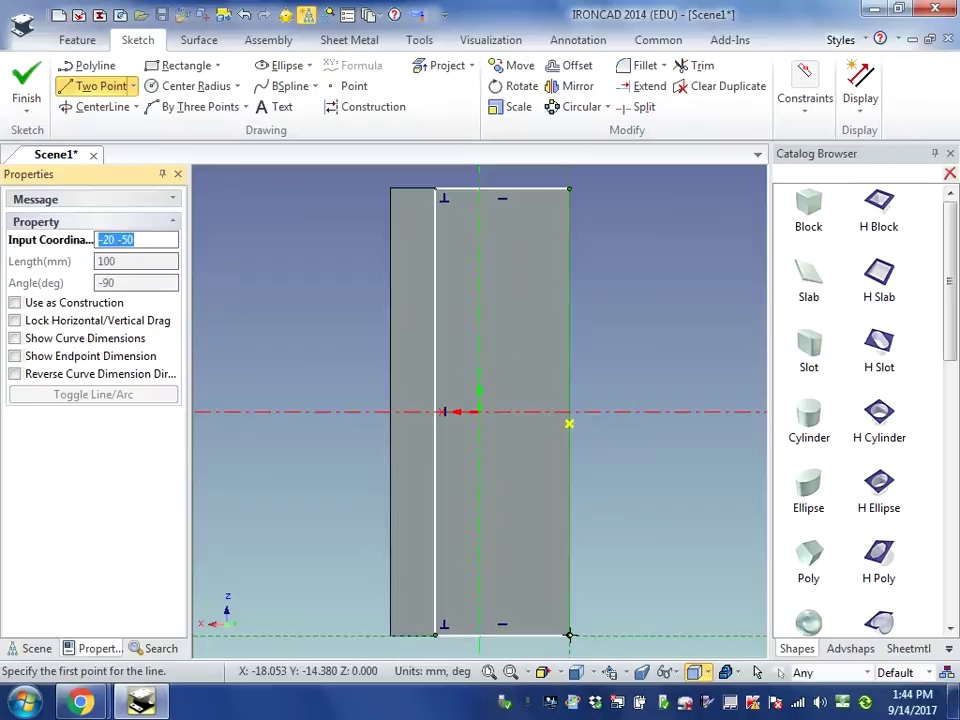
Draw a 10 mm vertical line up from the bottom-right corner and end the line chain.
left_click(569, 634)
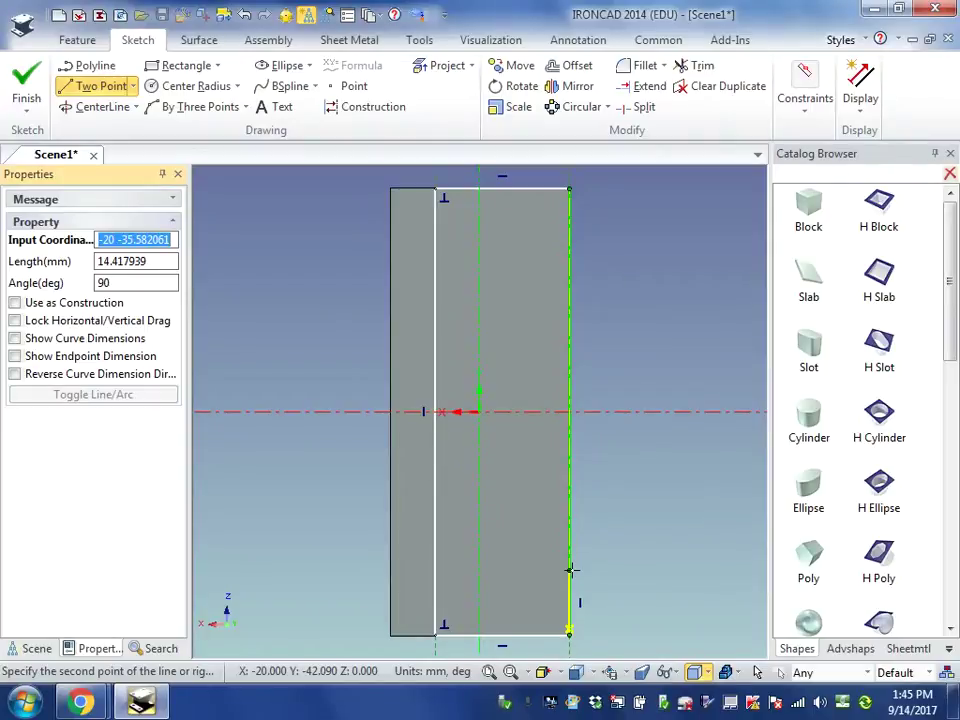
key("Tab")
type("10")
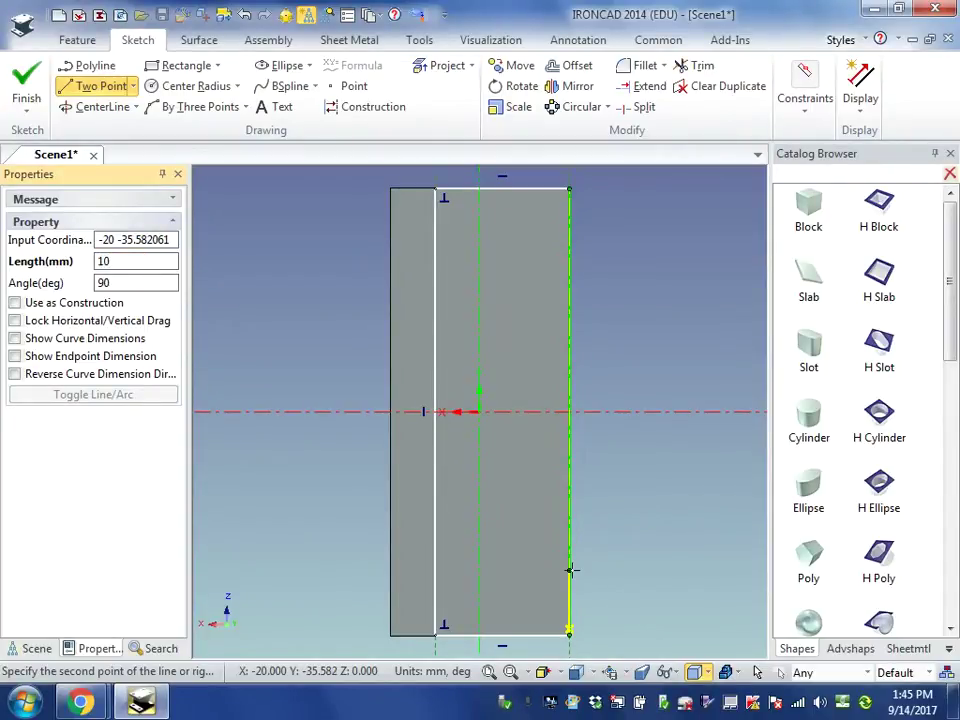
key("Return")
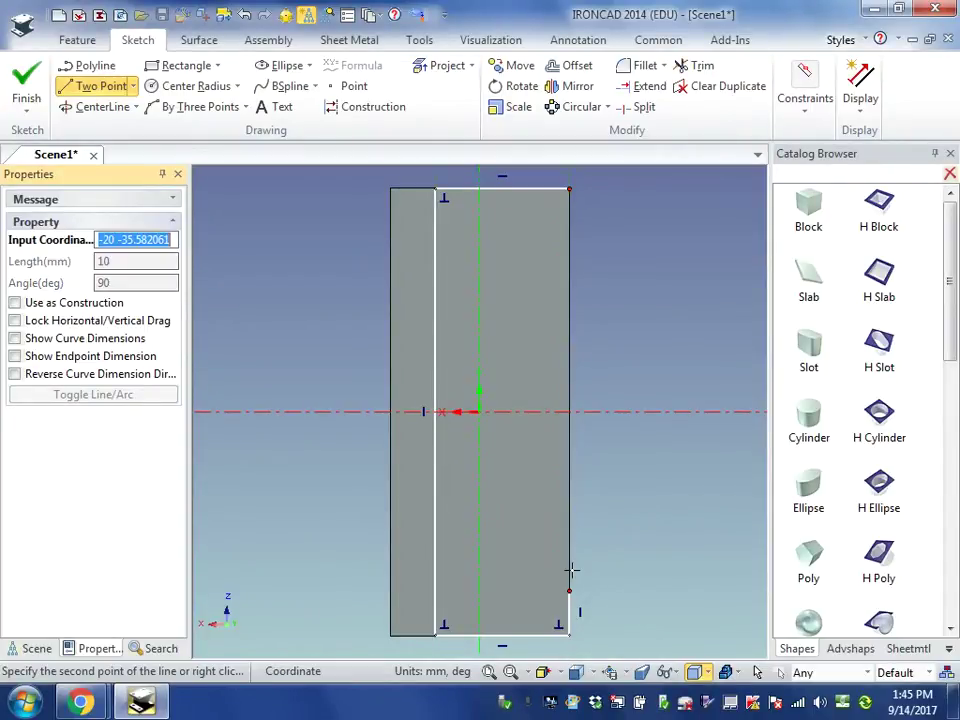
right_click(571, 570)
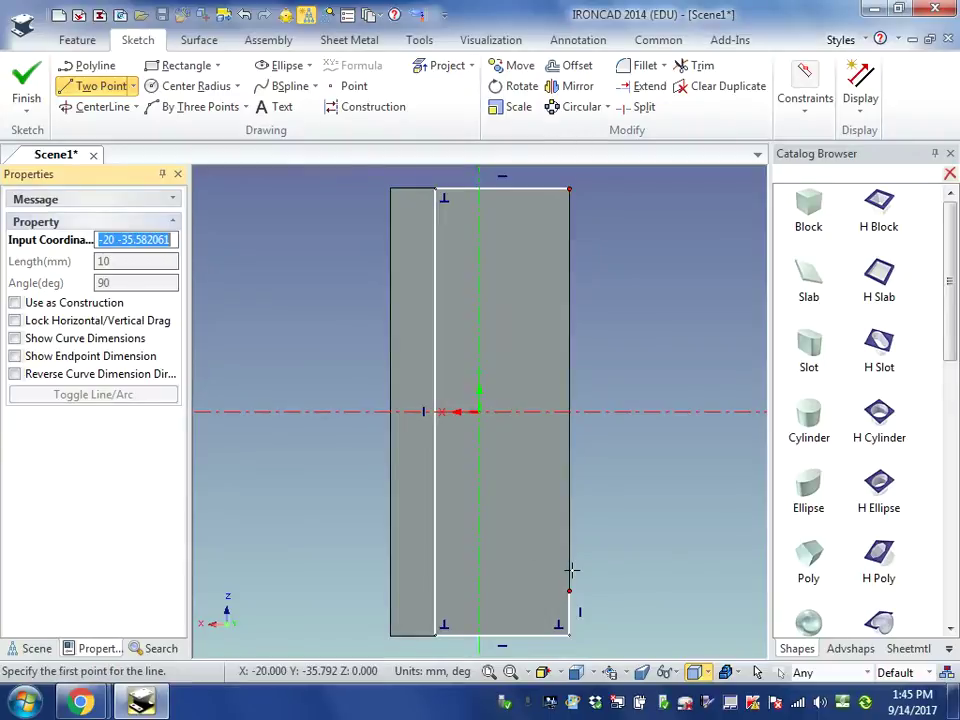
left_click(569, 189)
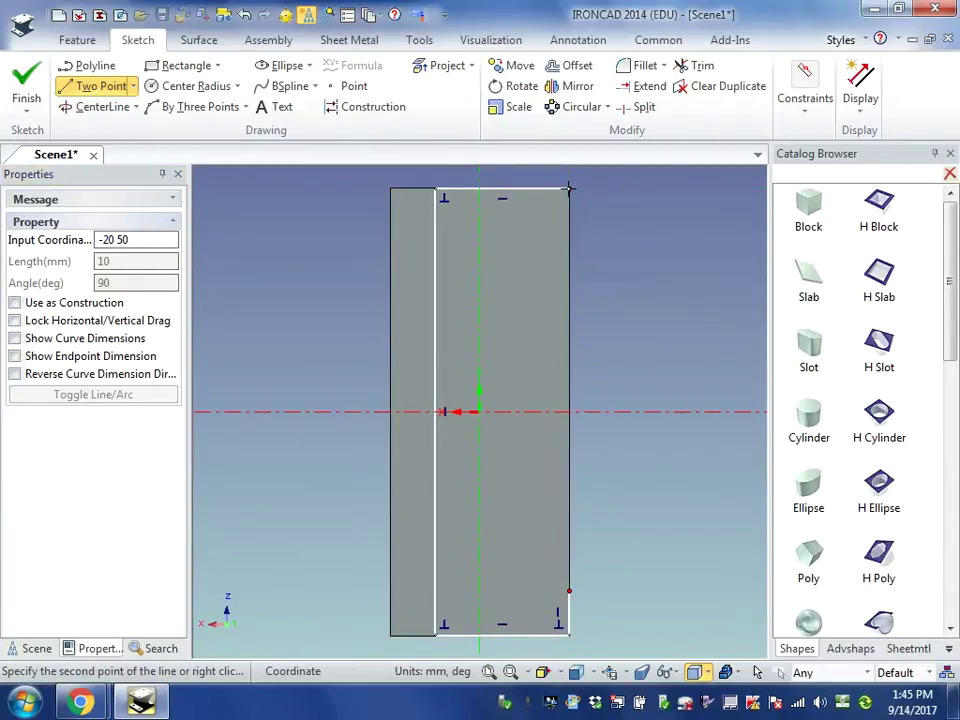
Set the line dropping from the top-right corner to exactly 10 mm in Line Length/Slope Edit.
right_click(569, 263)
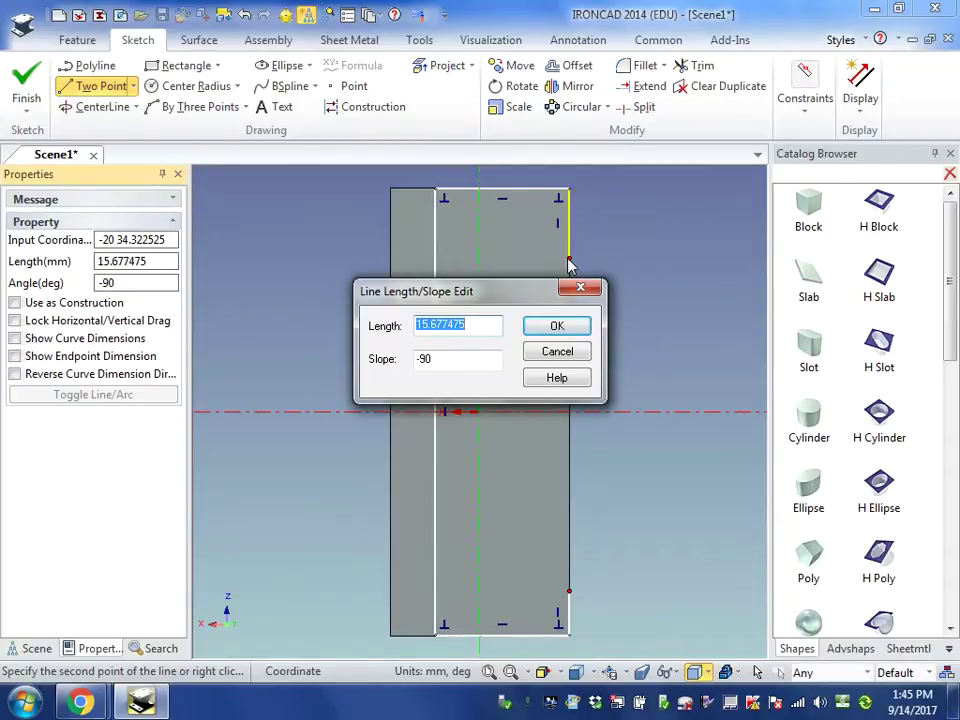
type("10")
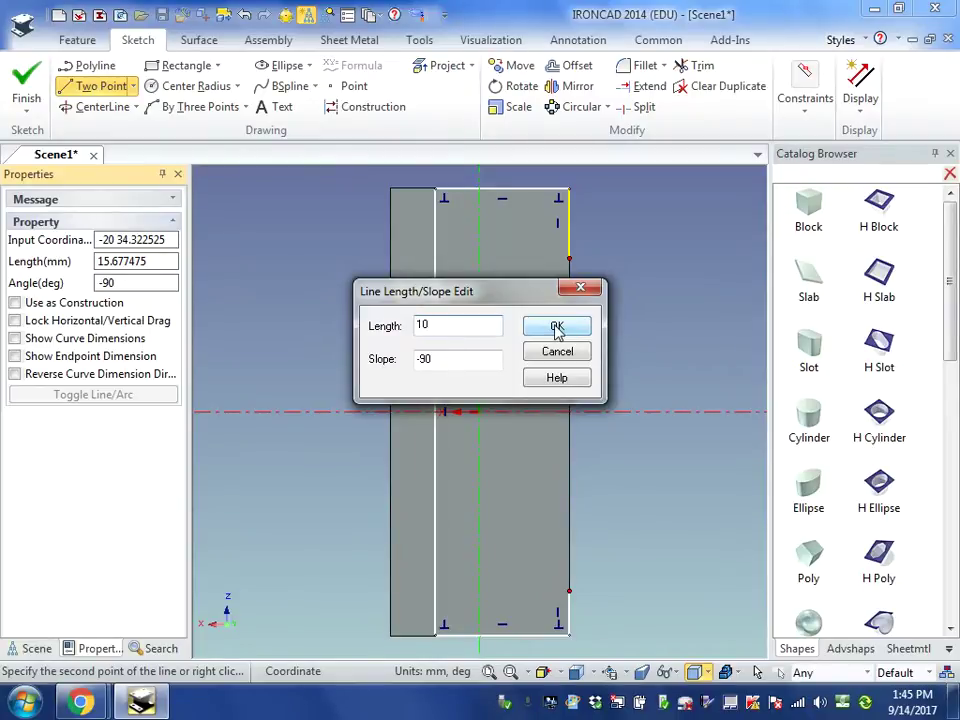
left_click(556, 328)
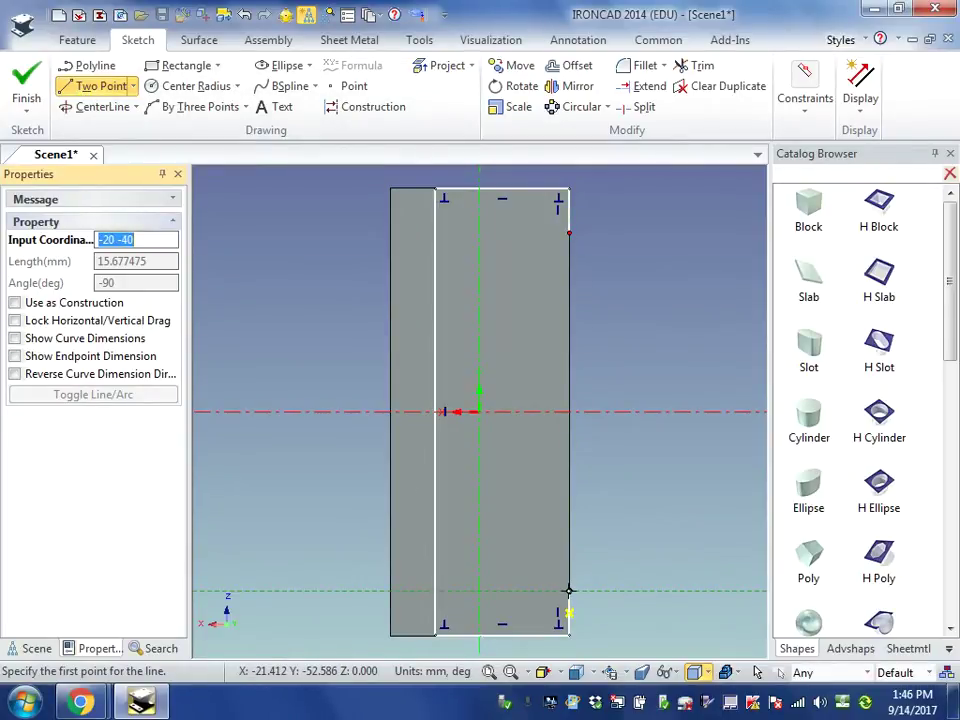
Draw two 20 mm horizontal lines to the centre axis, joined by an 80 mm vertical line.
left_click(568, 591)
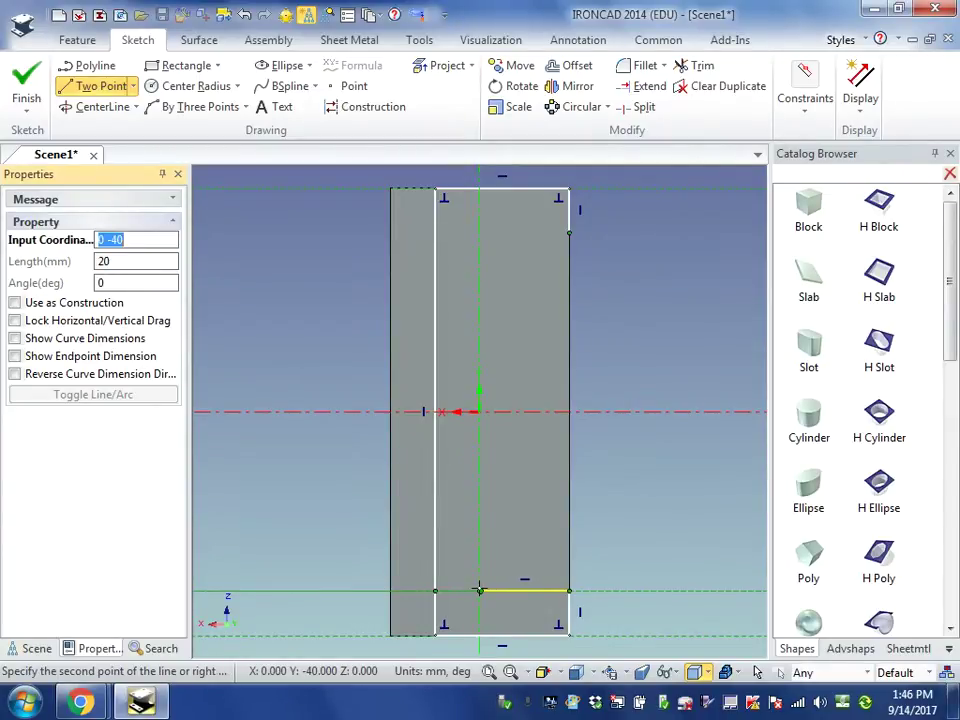
left_click(479, 591)
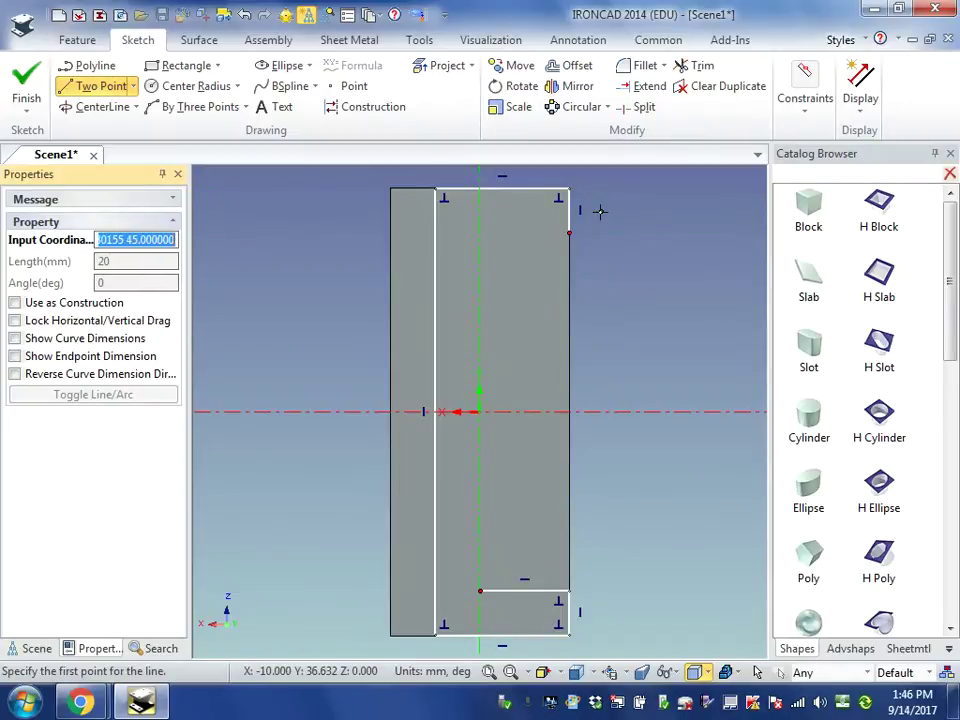
left_click(566, 231)
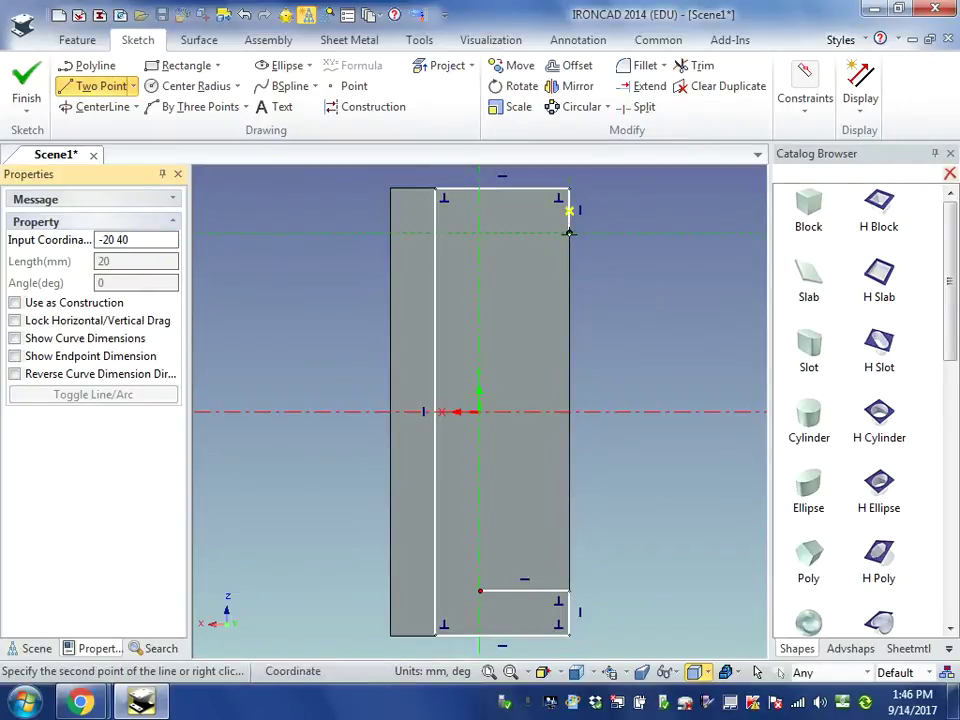
left_click(480, 232)
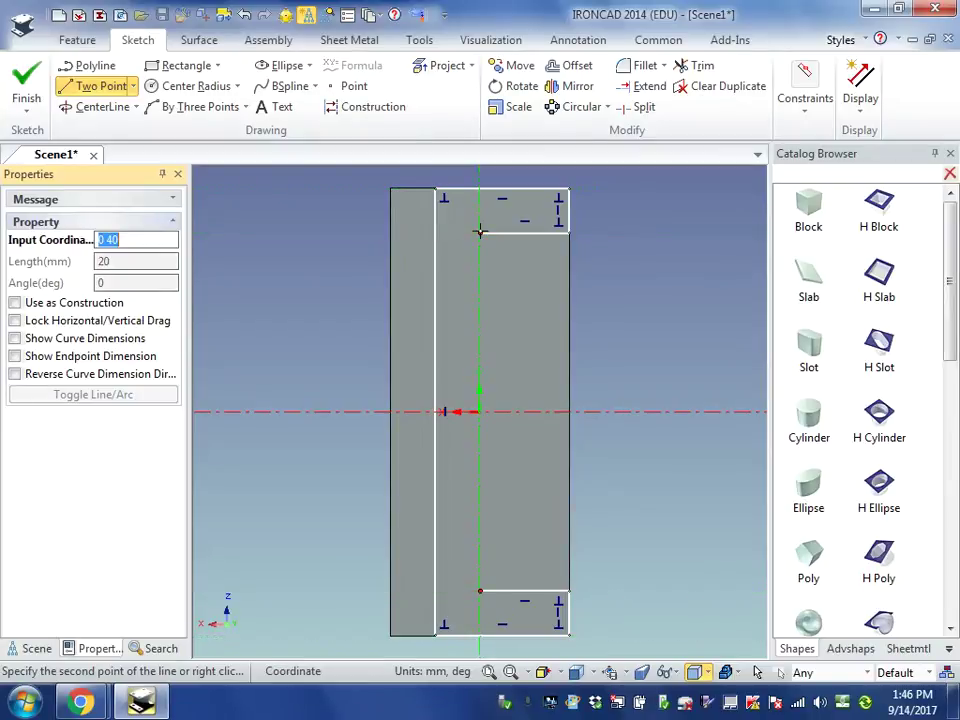
left_click(480, 232)
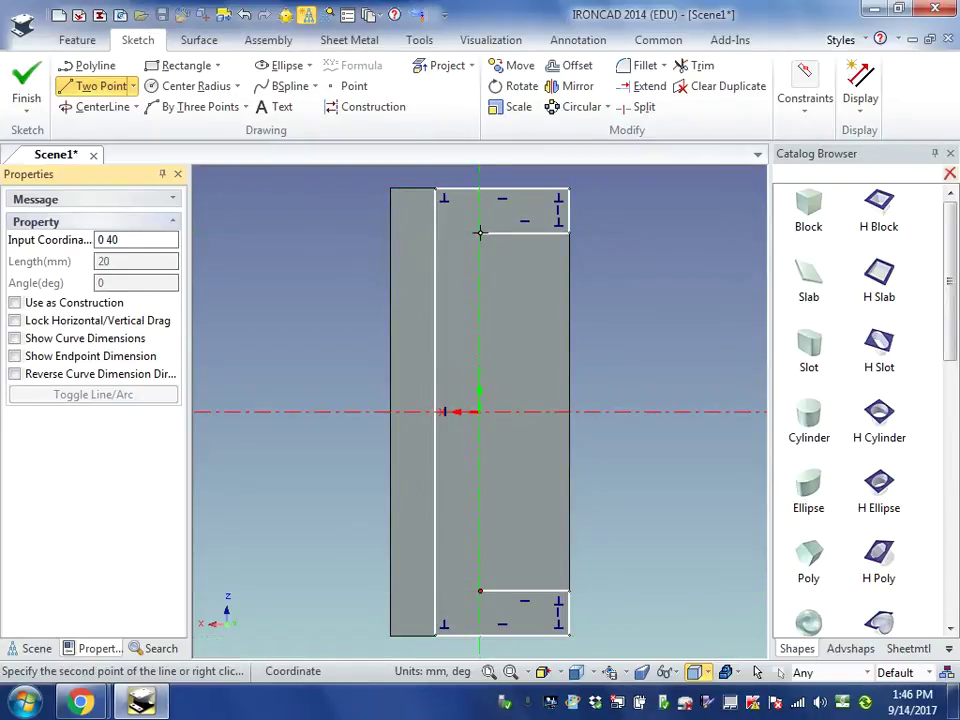
left_click(480, 590)
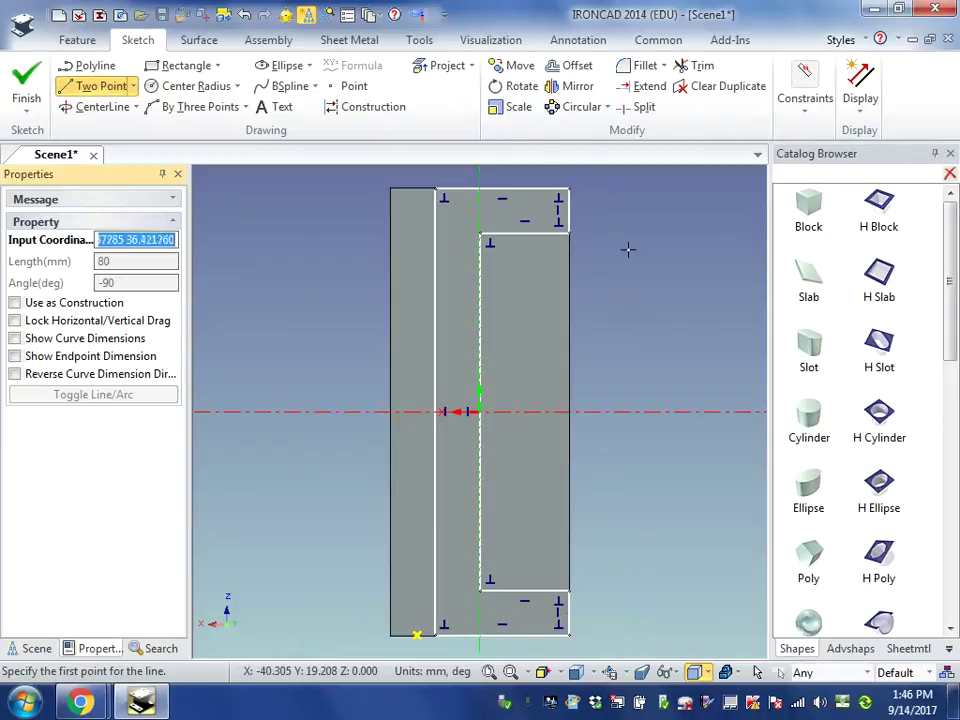
Trim off the short top and bottom right-edge segments, leaving open endpoints at the right corners.
left_click(684, 65)
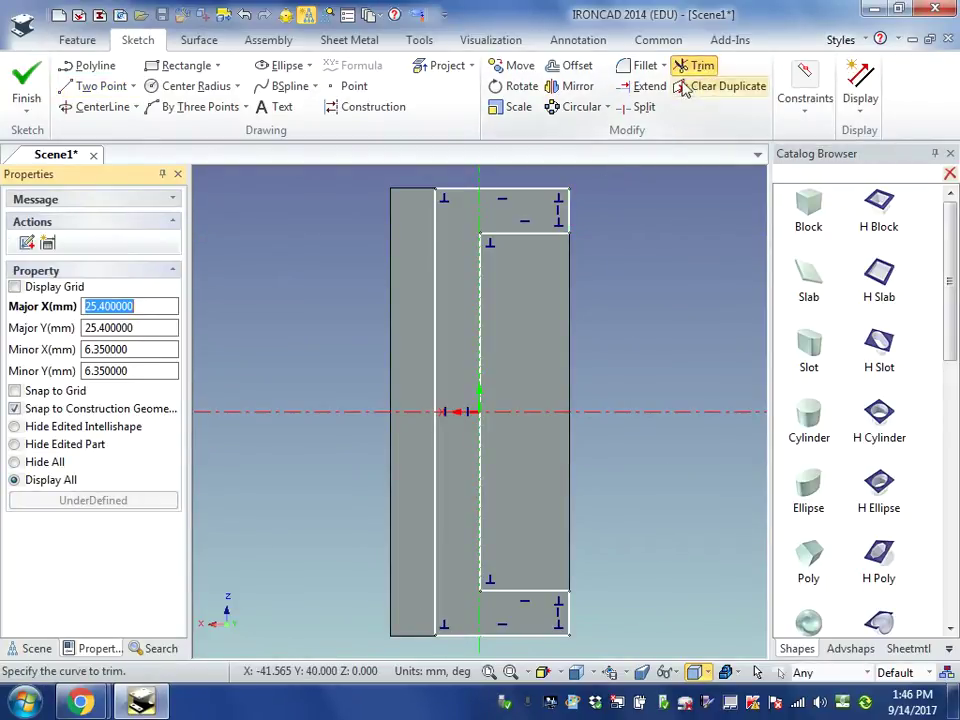
left_click(568, 211)
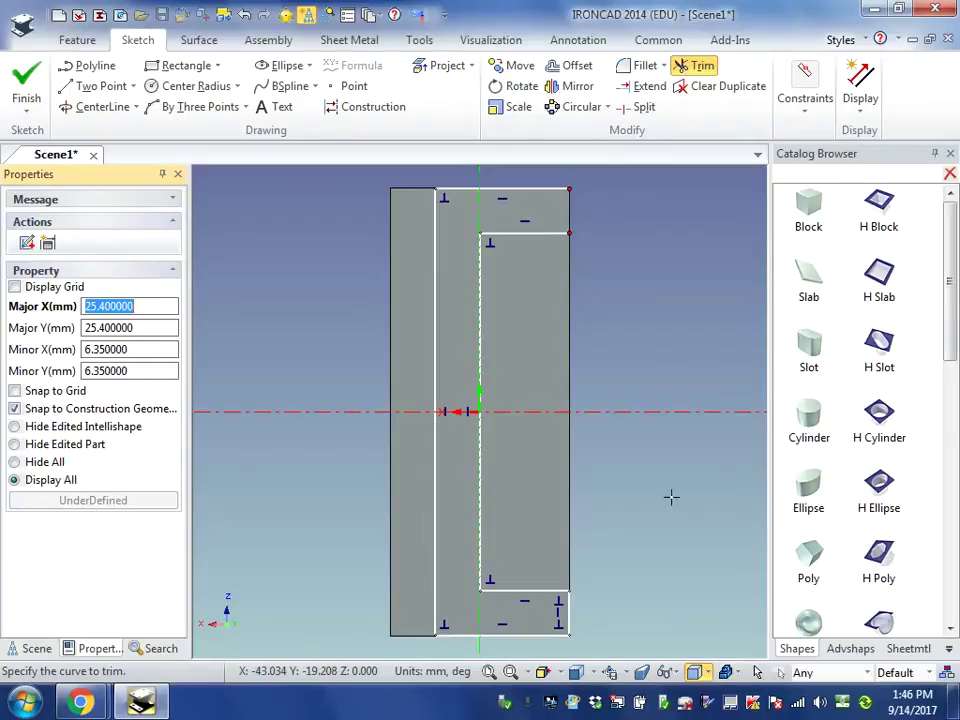
left_click(569, 610)
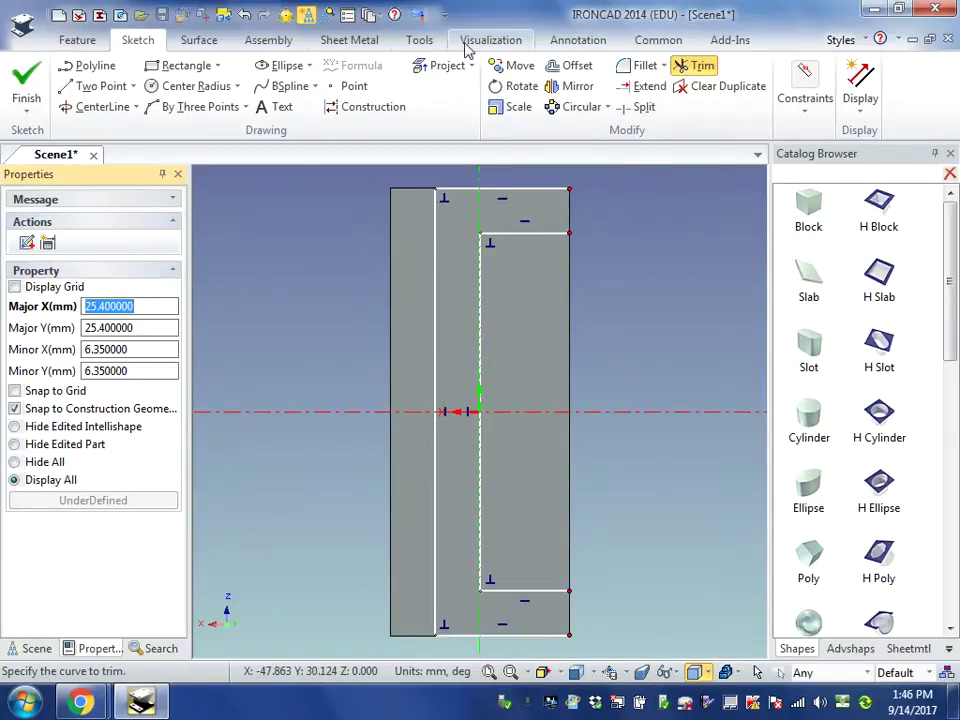
left_click(86, 68)
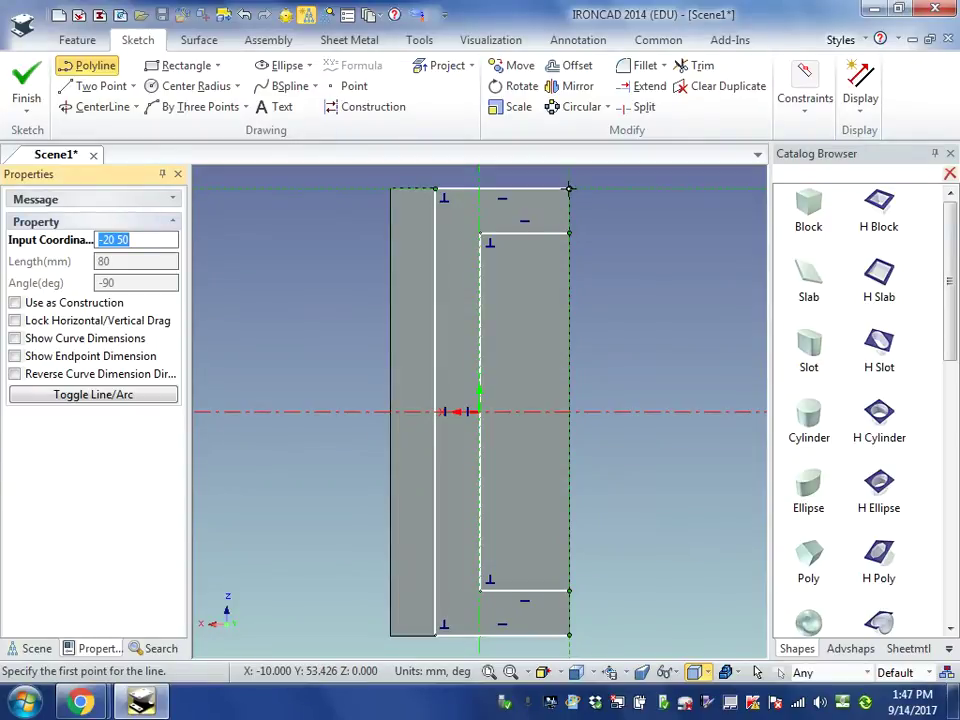
Draw an outer polyline loop around the sketch and an 80 mm vertical line closing the notch.
left_click(568, 188)
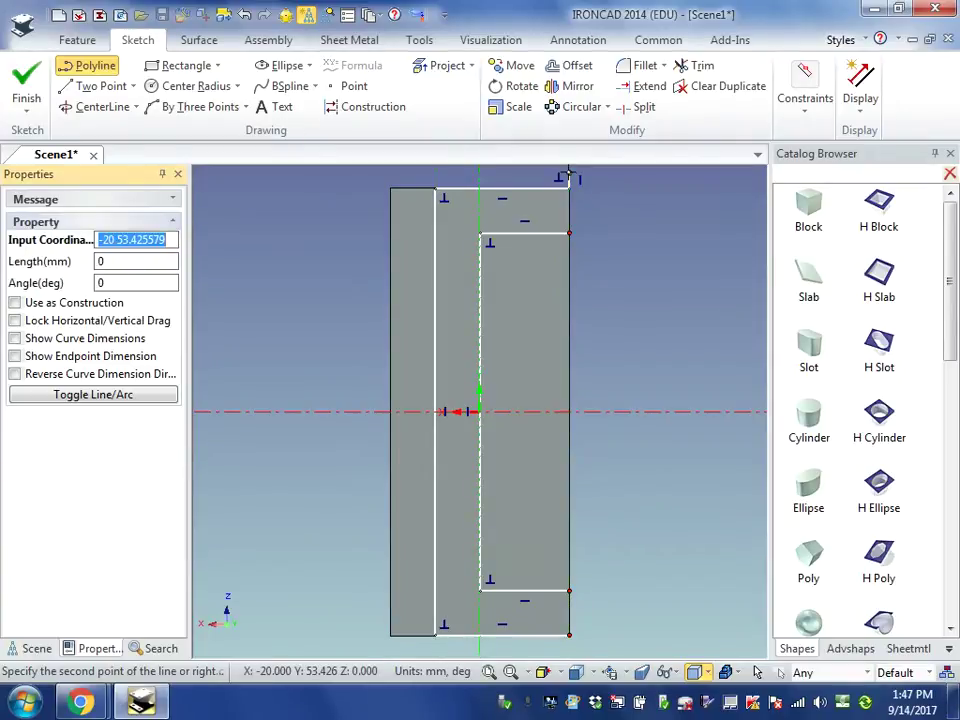
left_click(337, 174)
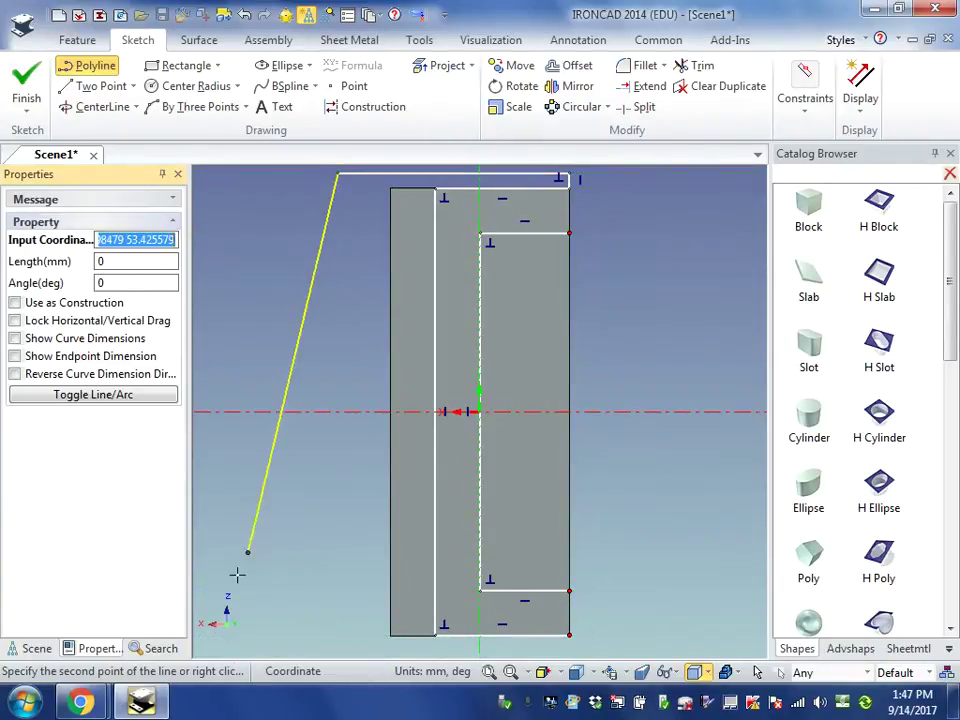
left_click(338, 650)
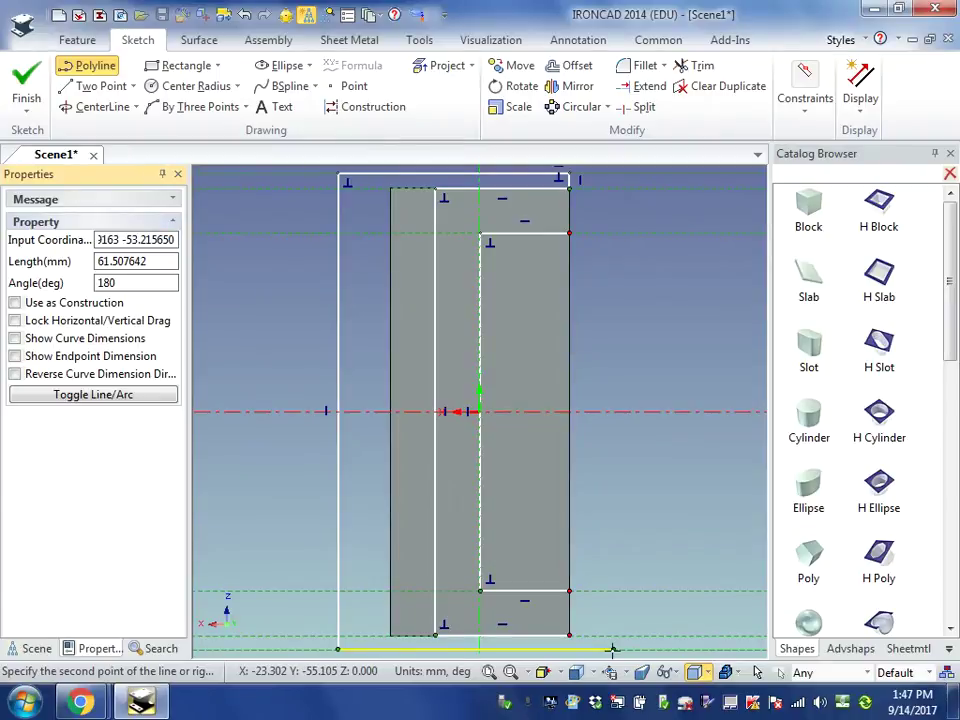
left_click(613, 646)
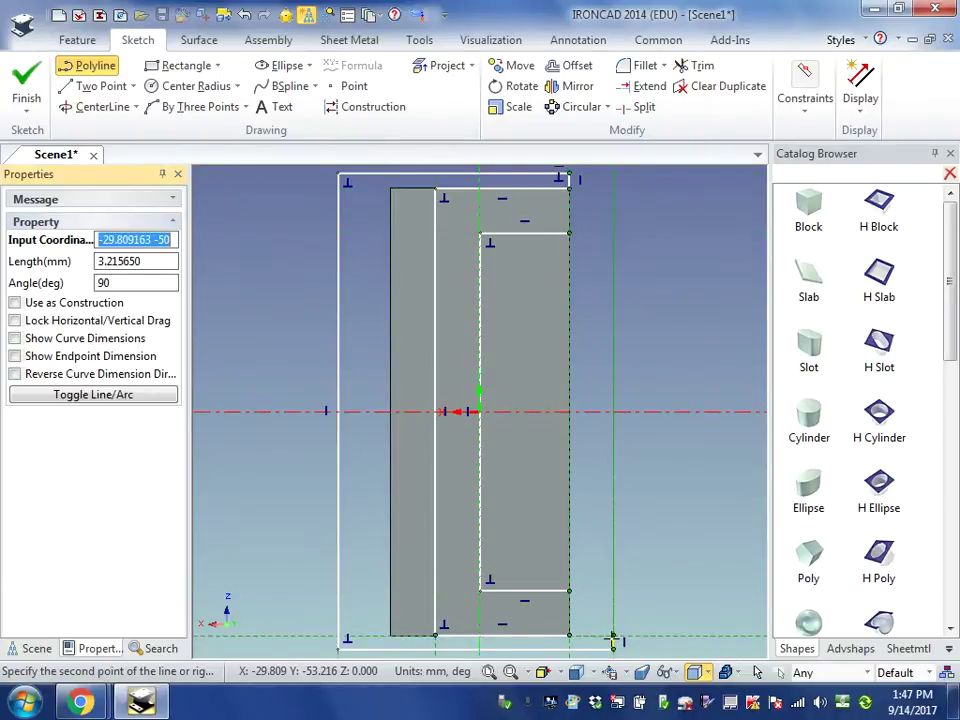
left_click(613, 636)
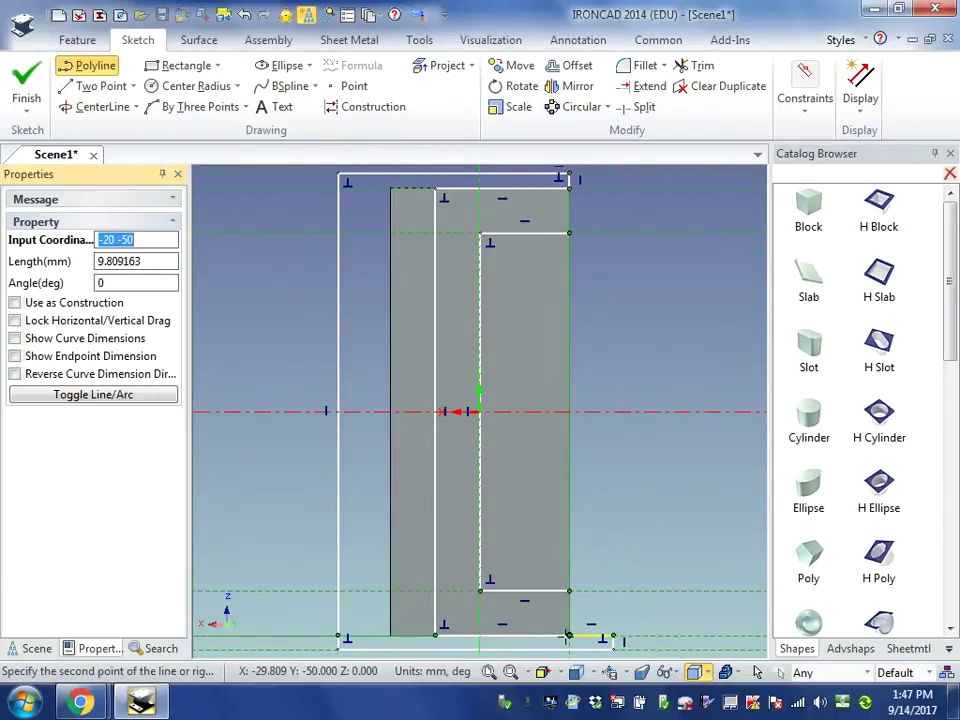
left_click(568, 636)
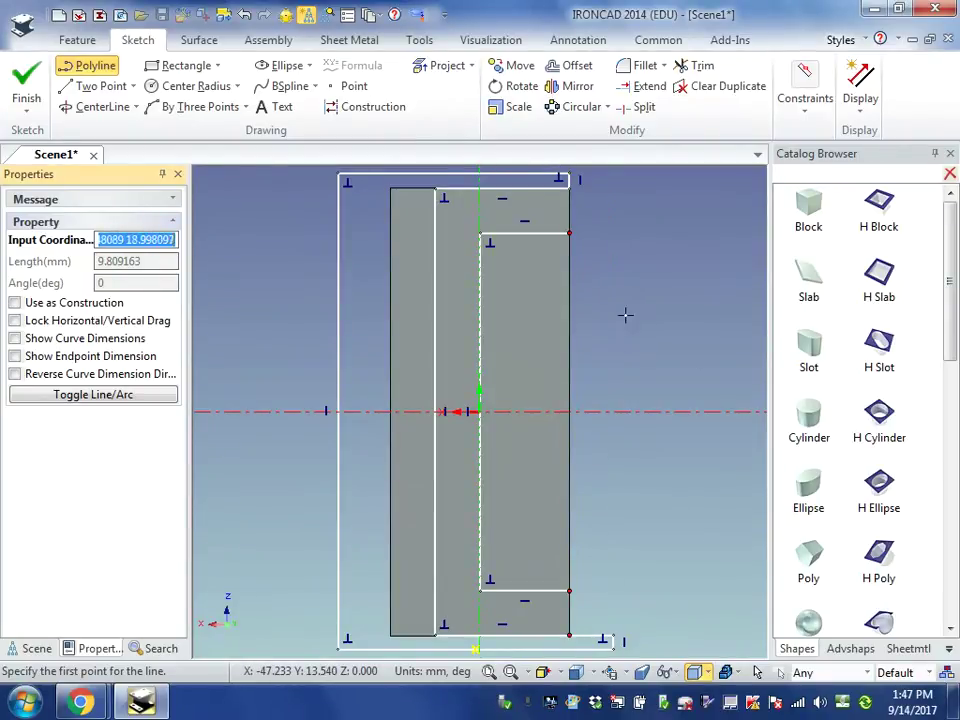
left_click(569, 234)
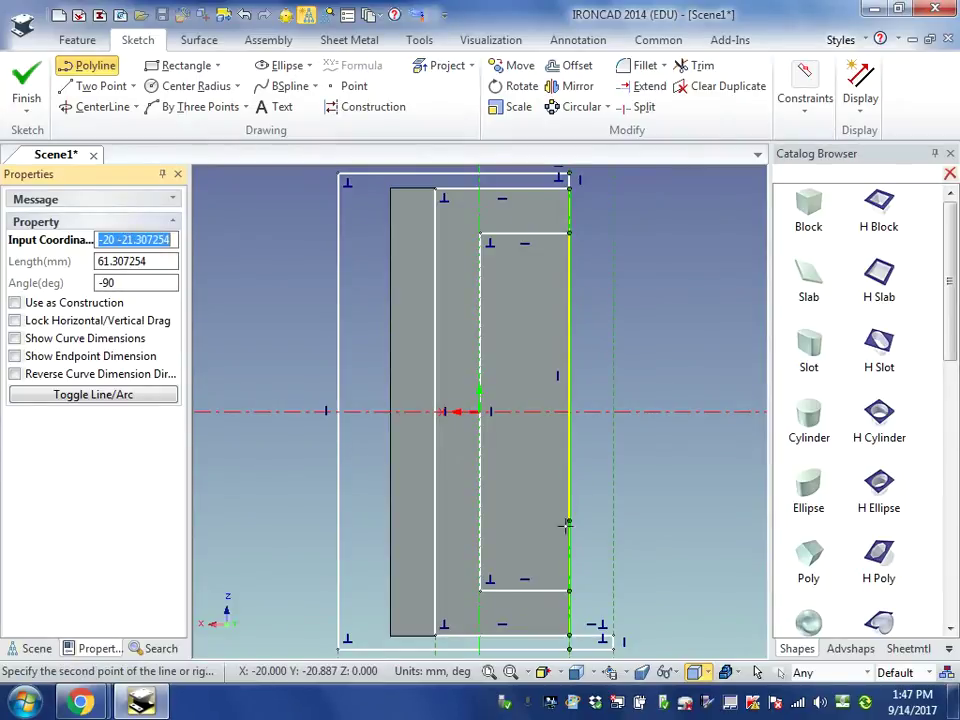
left_click(569, 591)
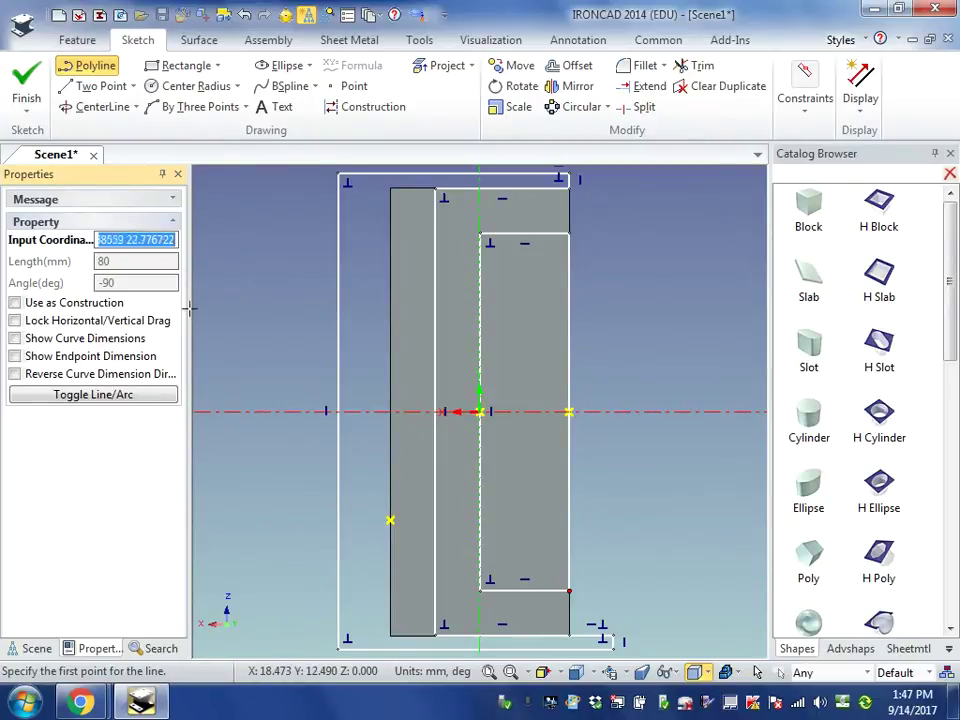
Finish the sketch to cut the block into a C-shaped solid, then show Block and Extrude2 under Part1.
left_click(31, 75)
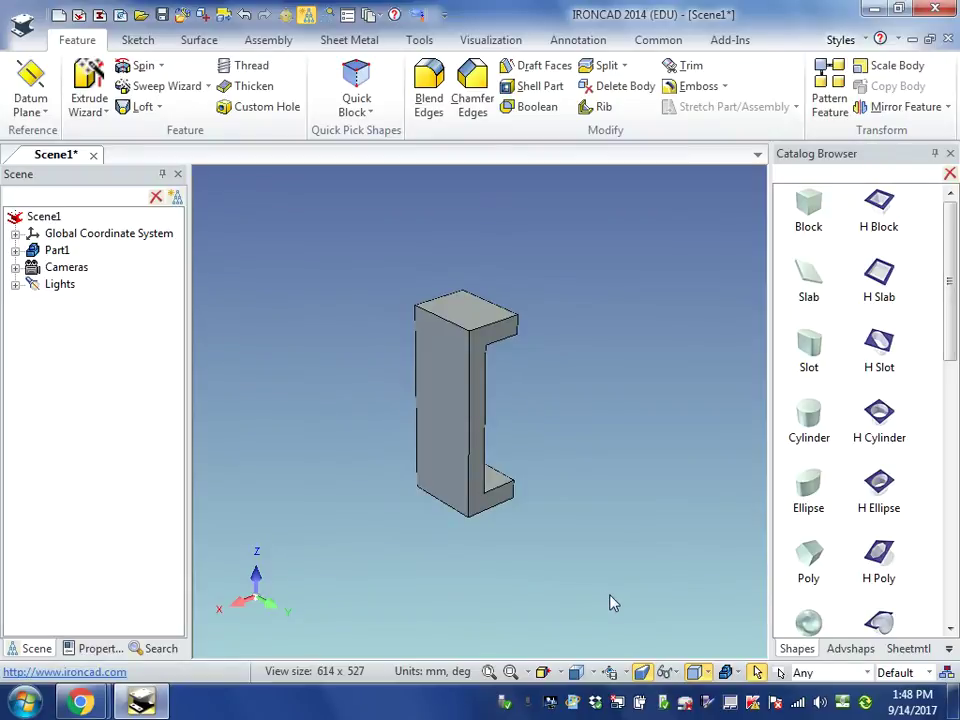
middle_click_drag(612, 597, 521, 584)
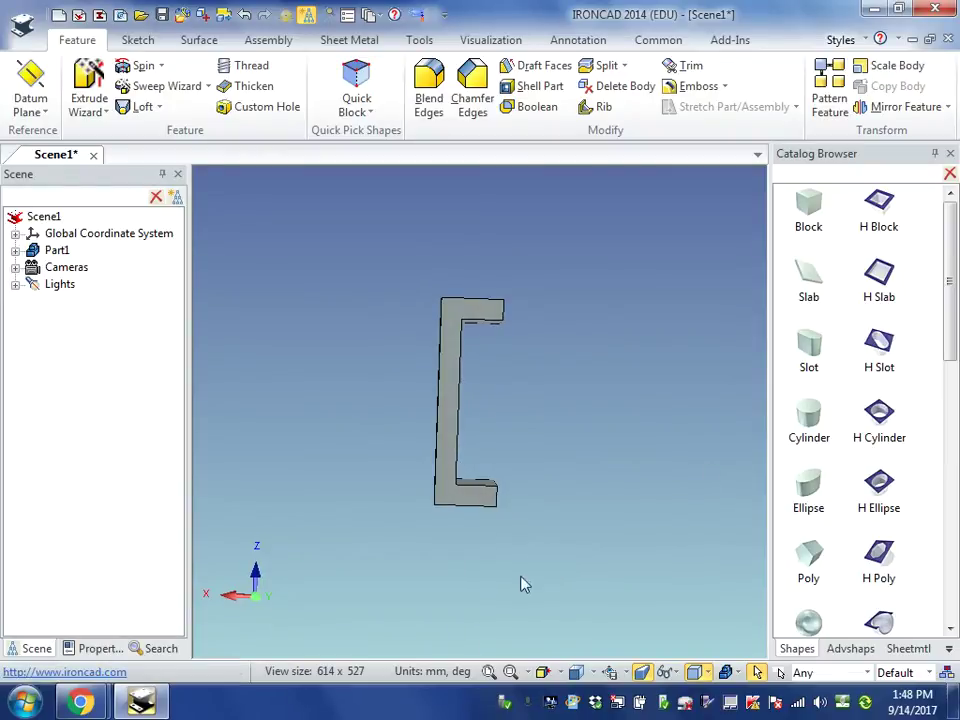
left_click(15, 251)
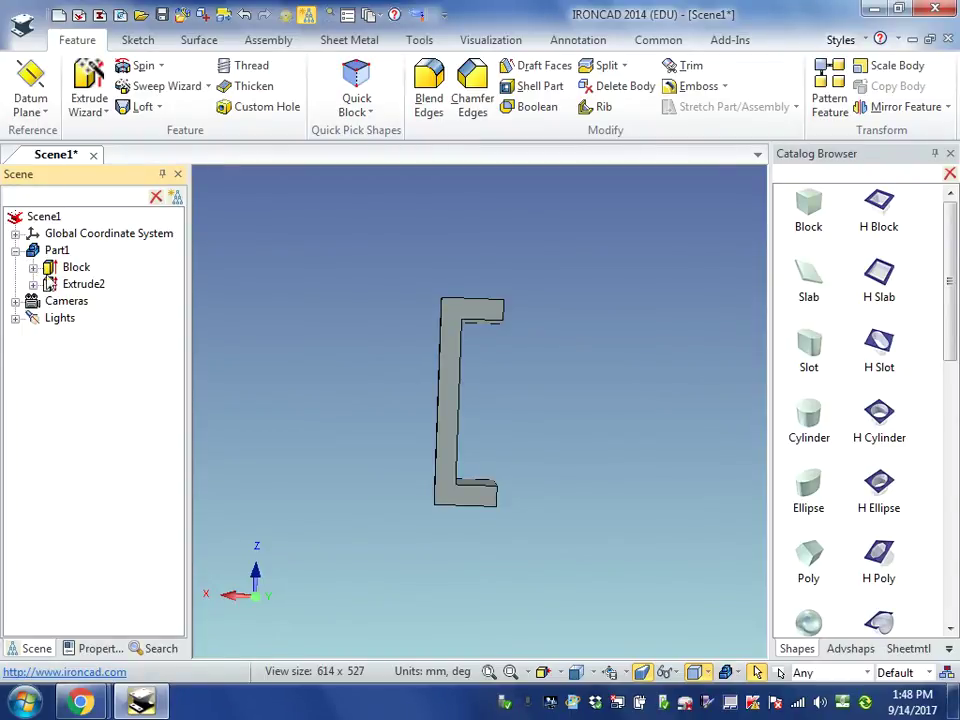
Reopen Extrude2's cross-section sketch for editing from its context menu.
left_click(83, 286)
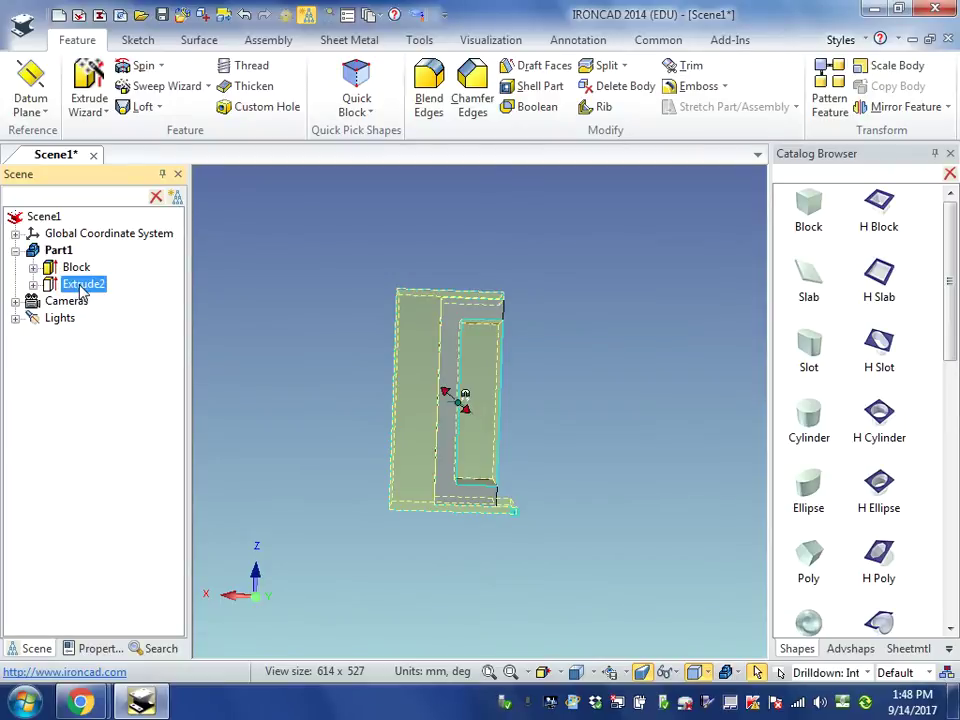
right_click(83, 288)
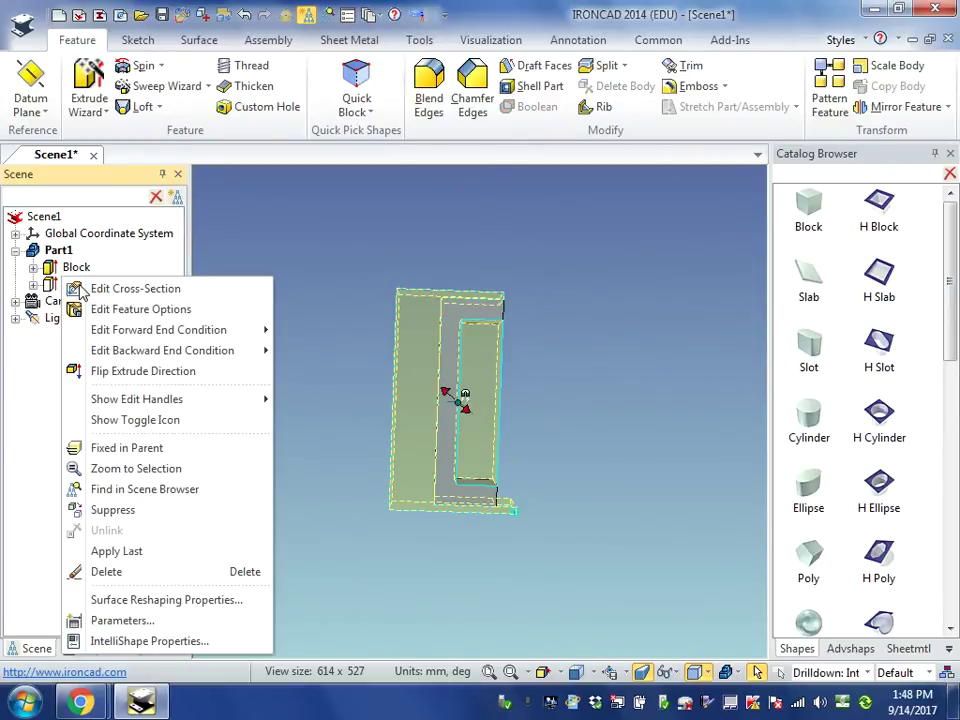
left_click(130, 289)
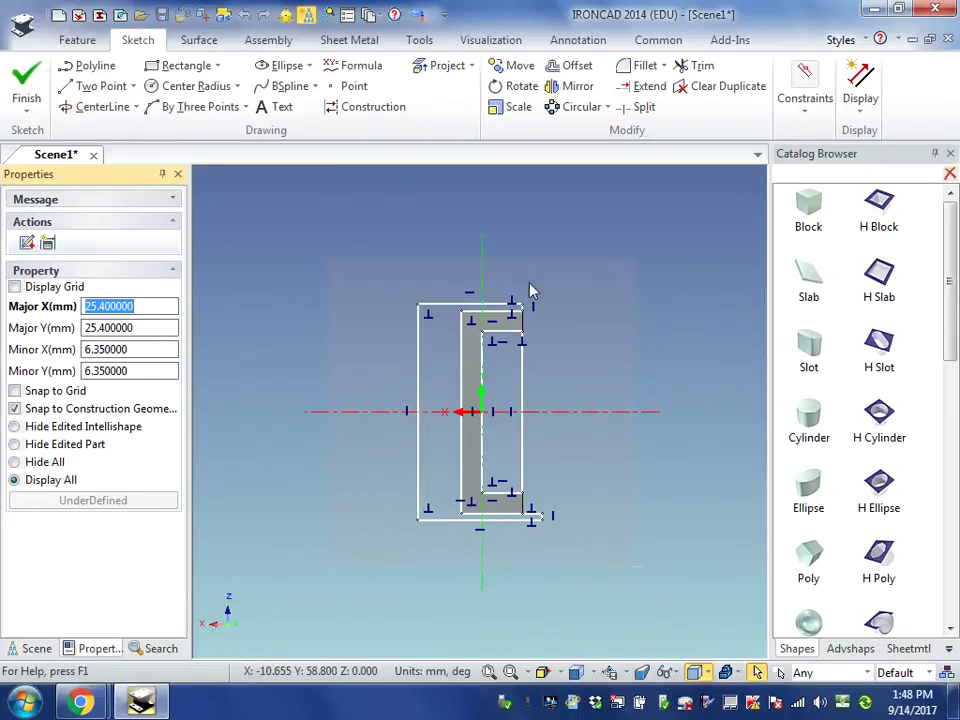
Fit the view and fillet the top and bottom outer corners of the C profile.
left_click(489, 673)
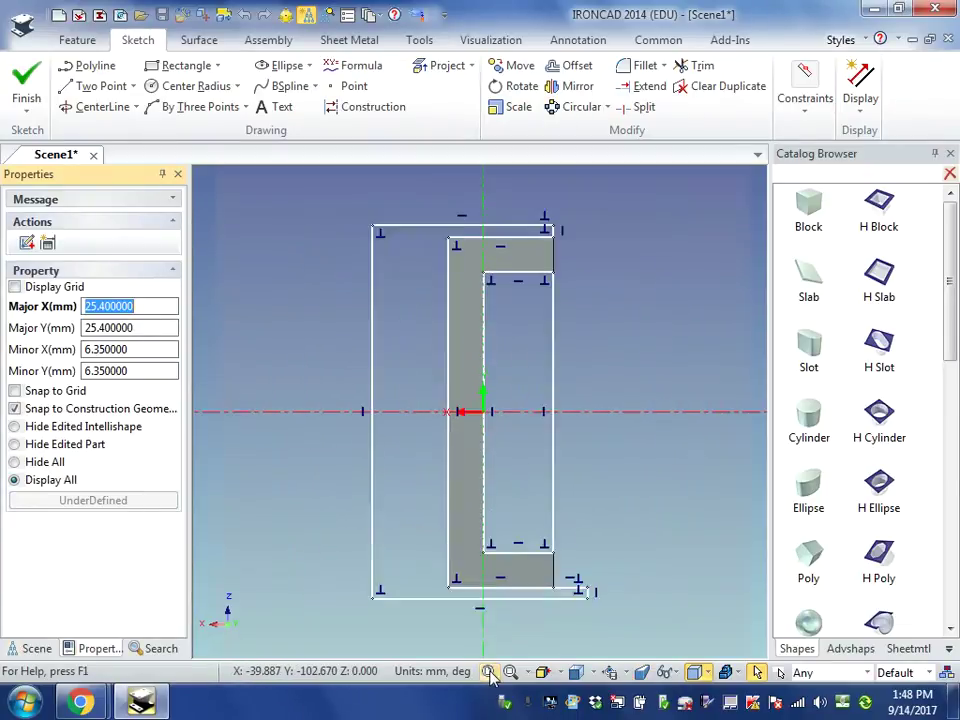
left_click(642, 68)
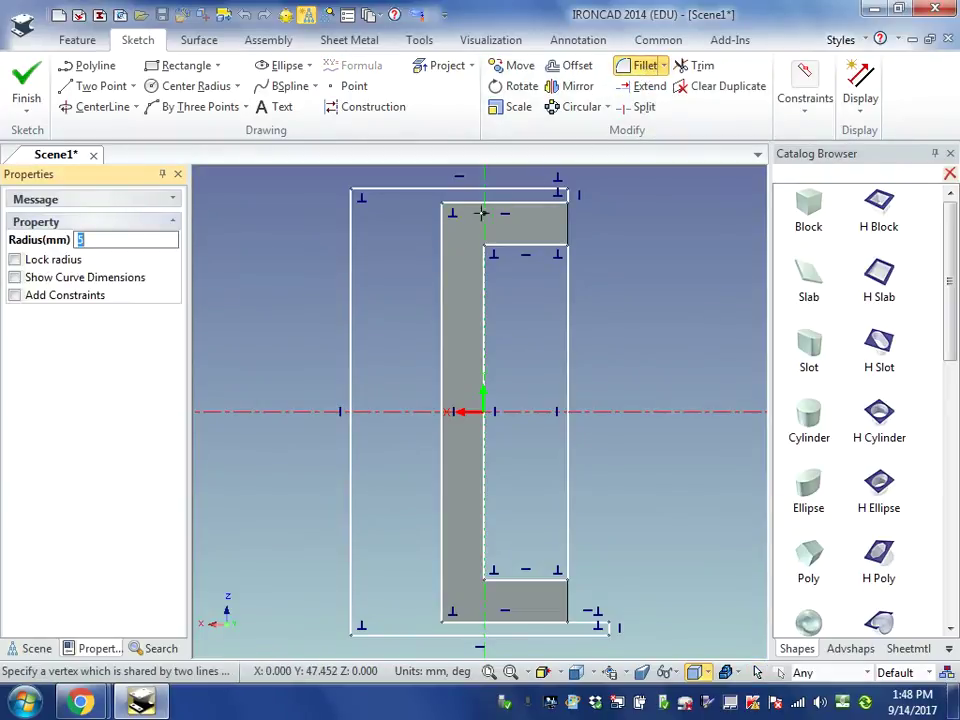
left_click(442, 205)
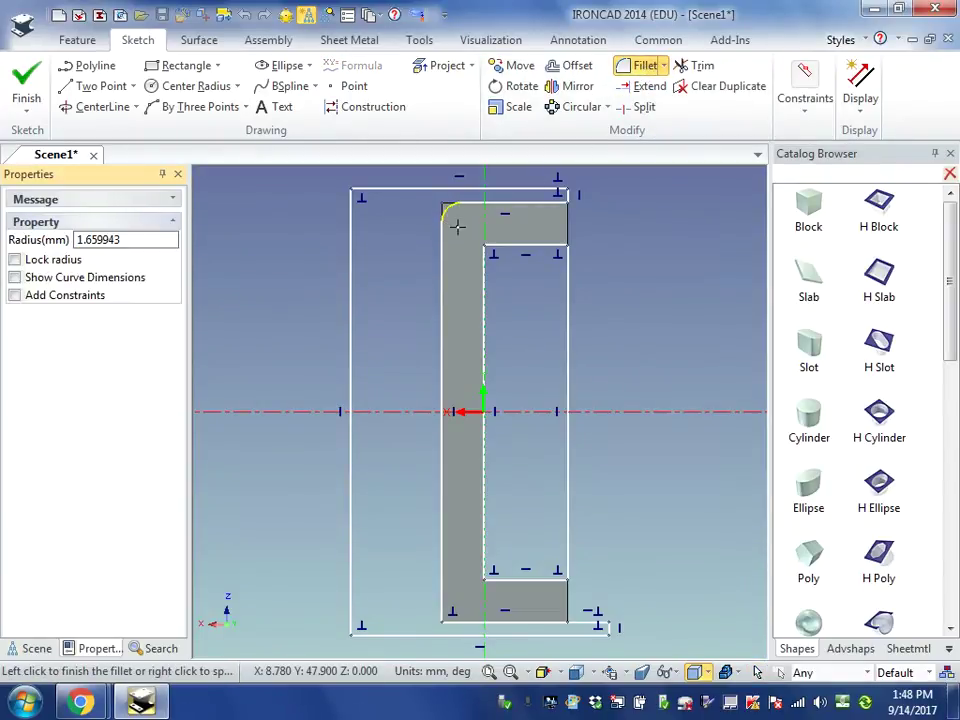
left_click(478, 237)
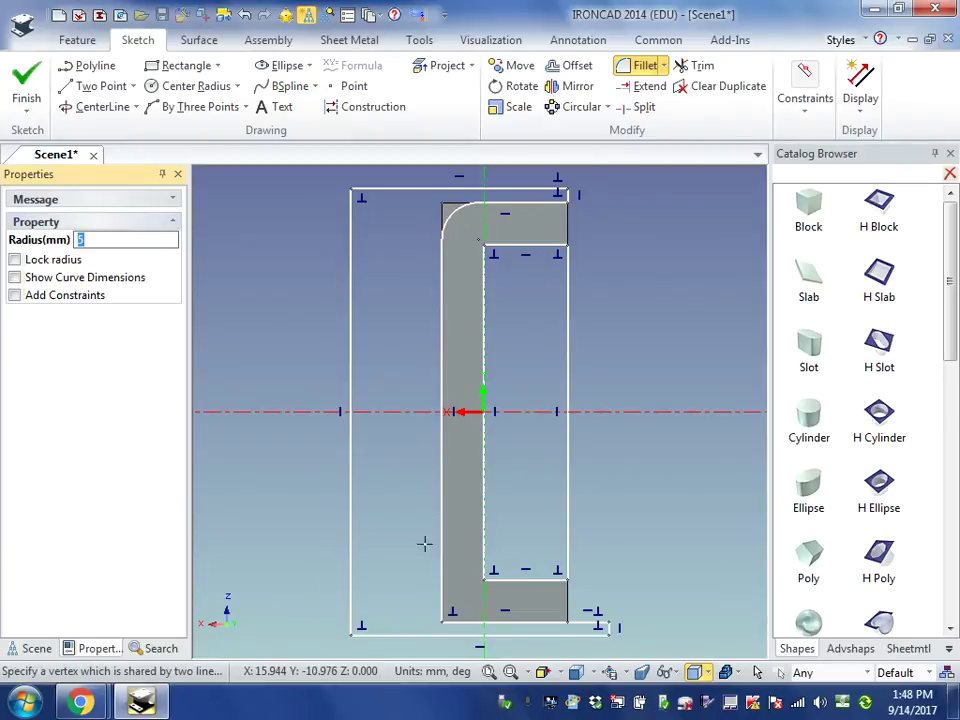
left_click(442, 622)
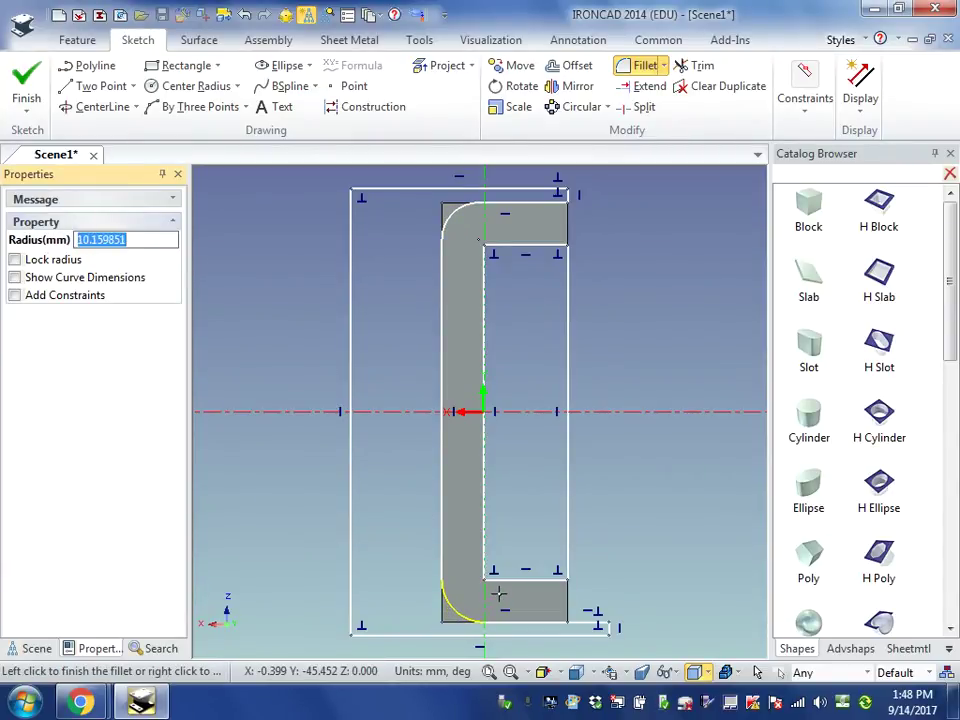
type("10")
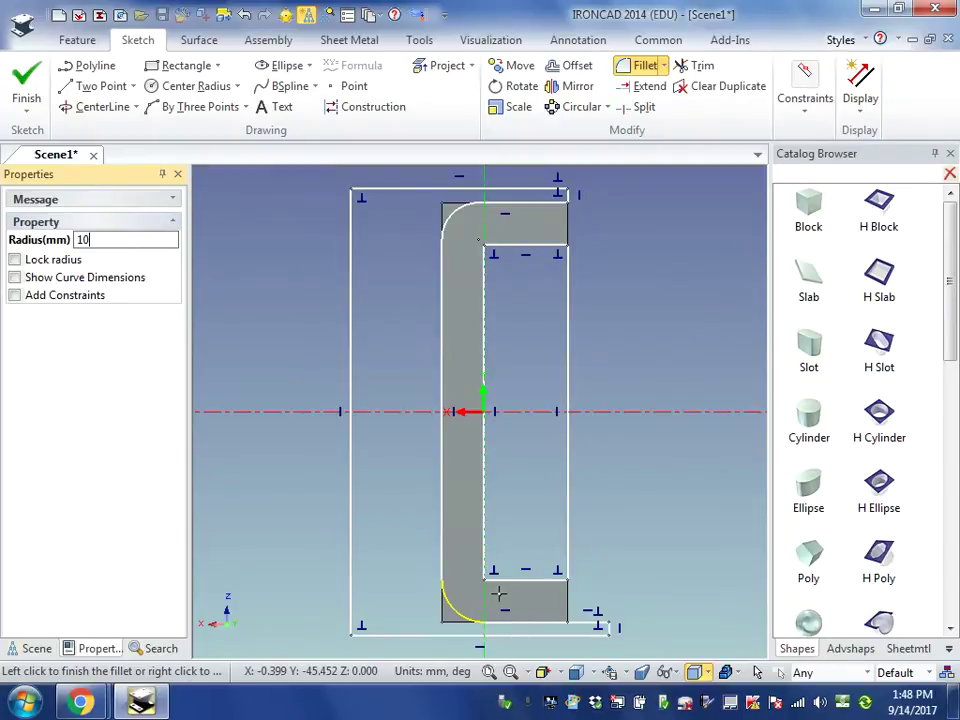
left_click(498, 594)
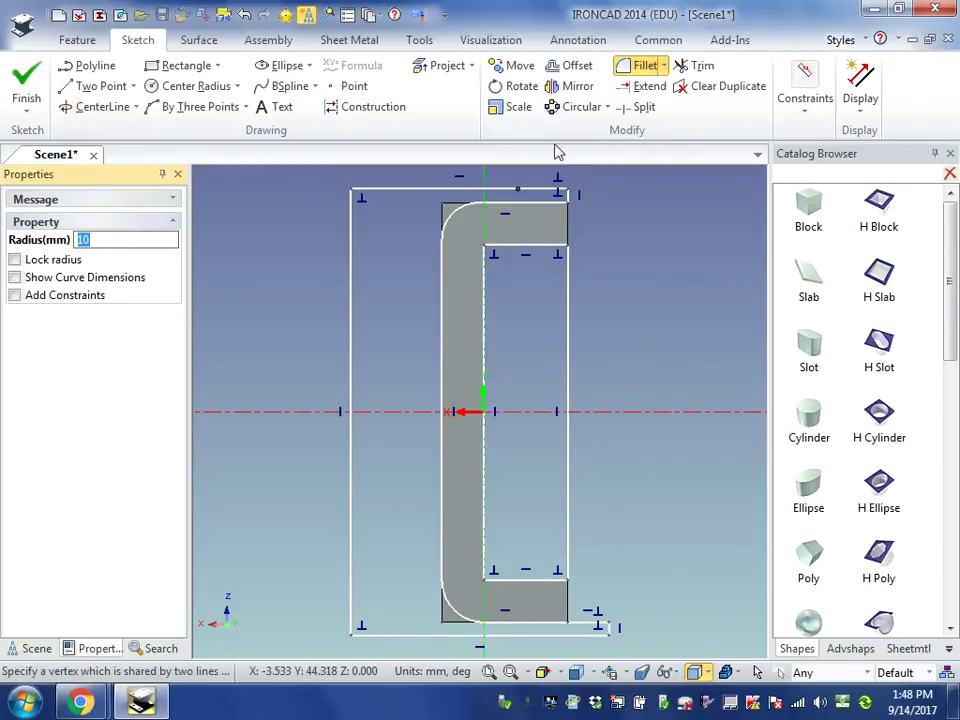
Fillet both inner notch corners of the C profile at 10 mm radius.
left_click(484, 246)
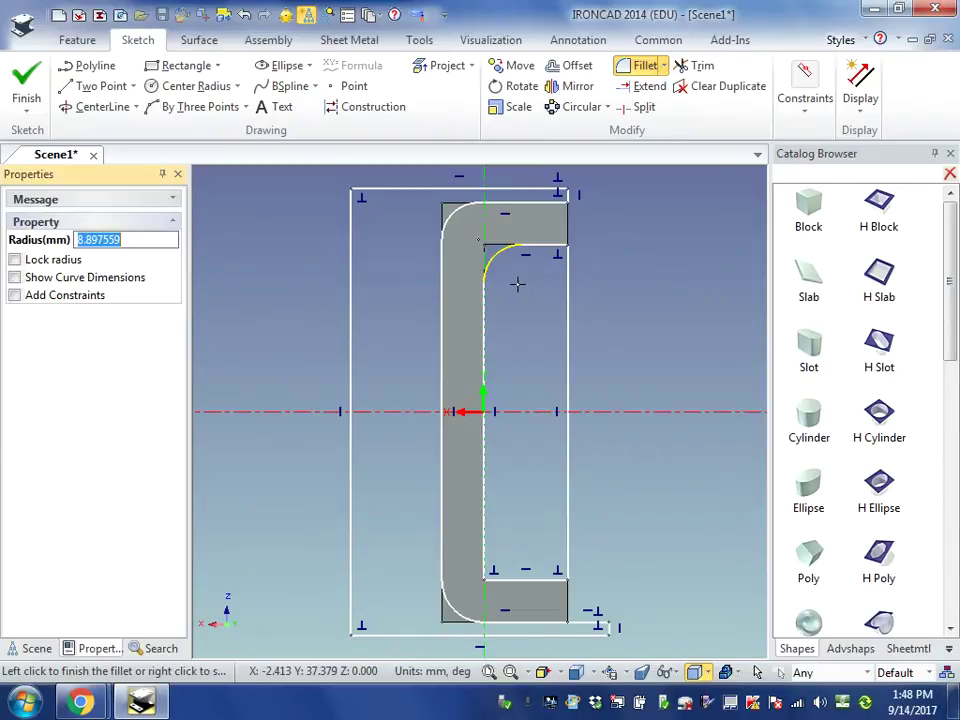
type("10")
key("Return")
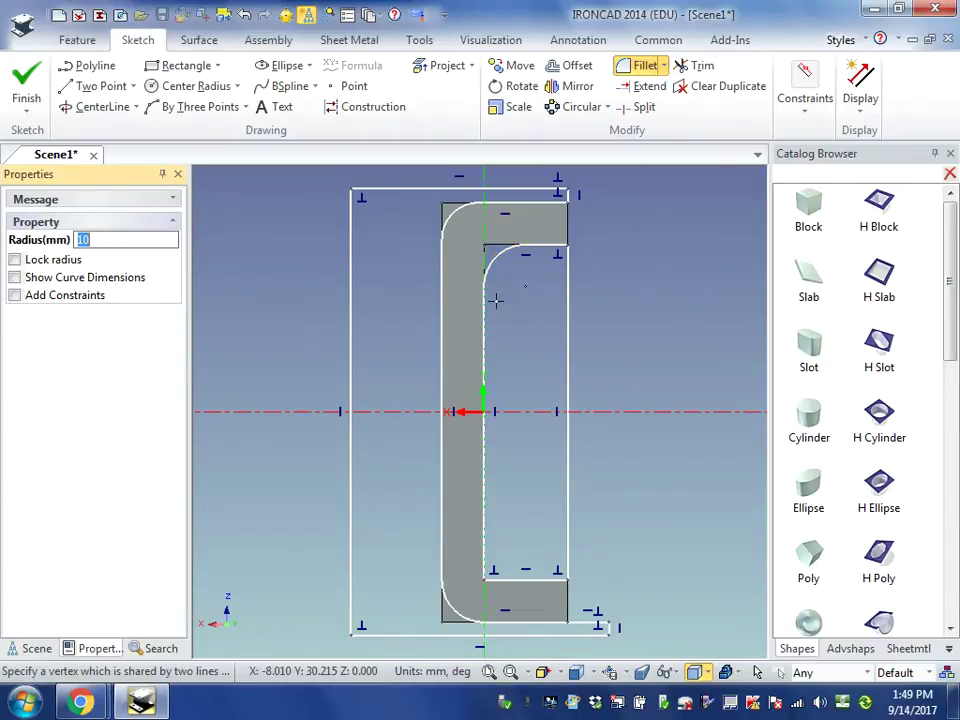
left_click(484, 576)
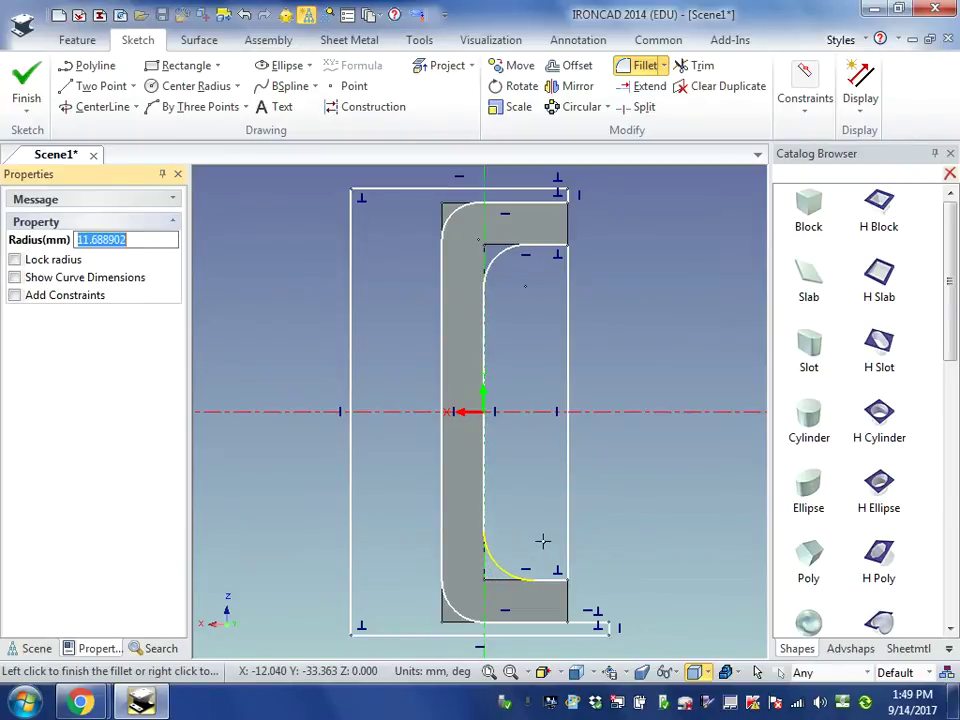
type("1")
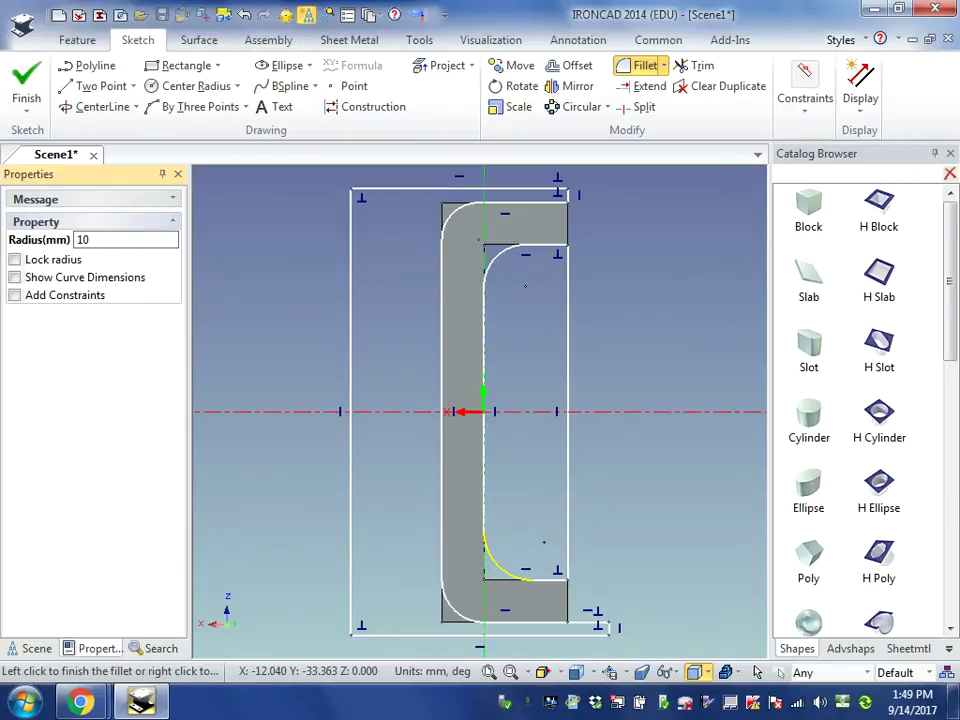
type("0")
left_click(543, 541)
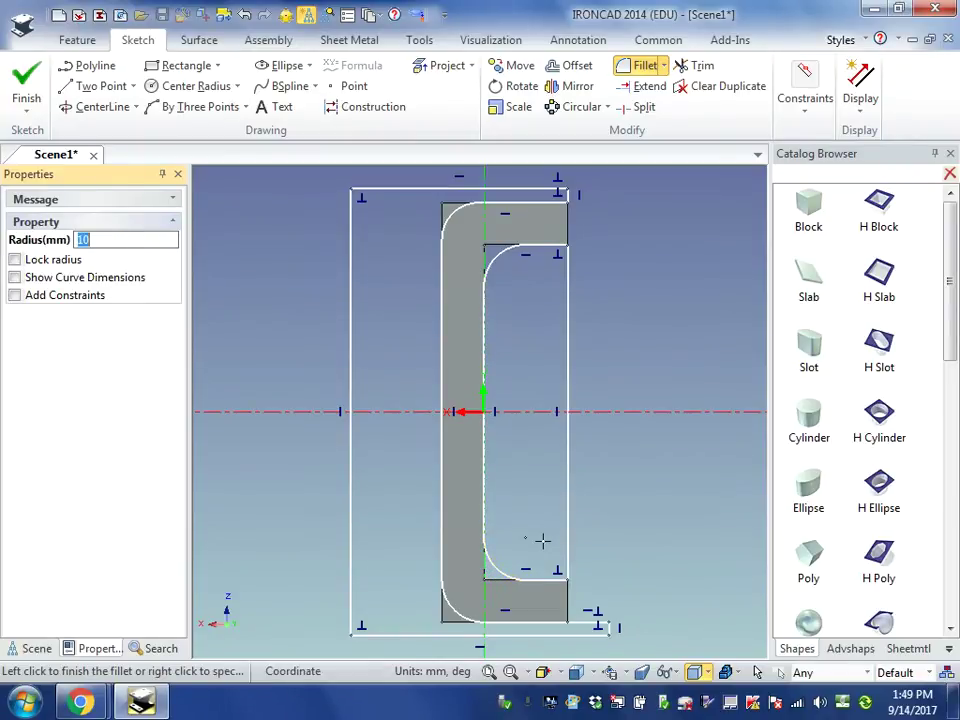
Set the top outer corner arc's radius to 10 mm and finish the sketch to update Extrude2.
left_click(758, 675)
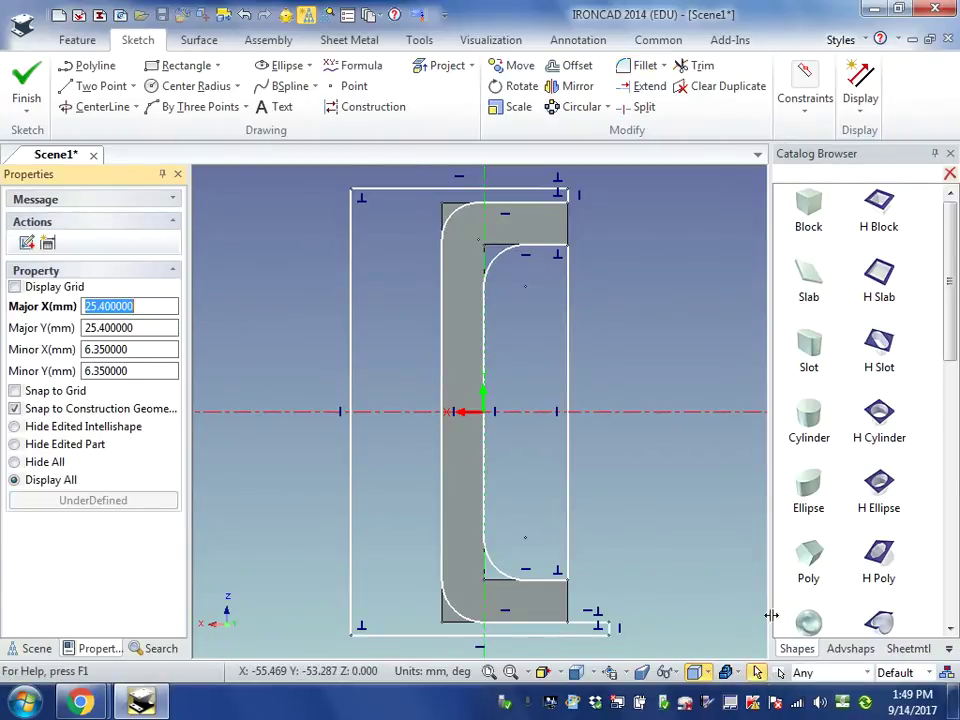
left_click(455, 220)
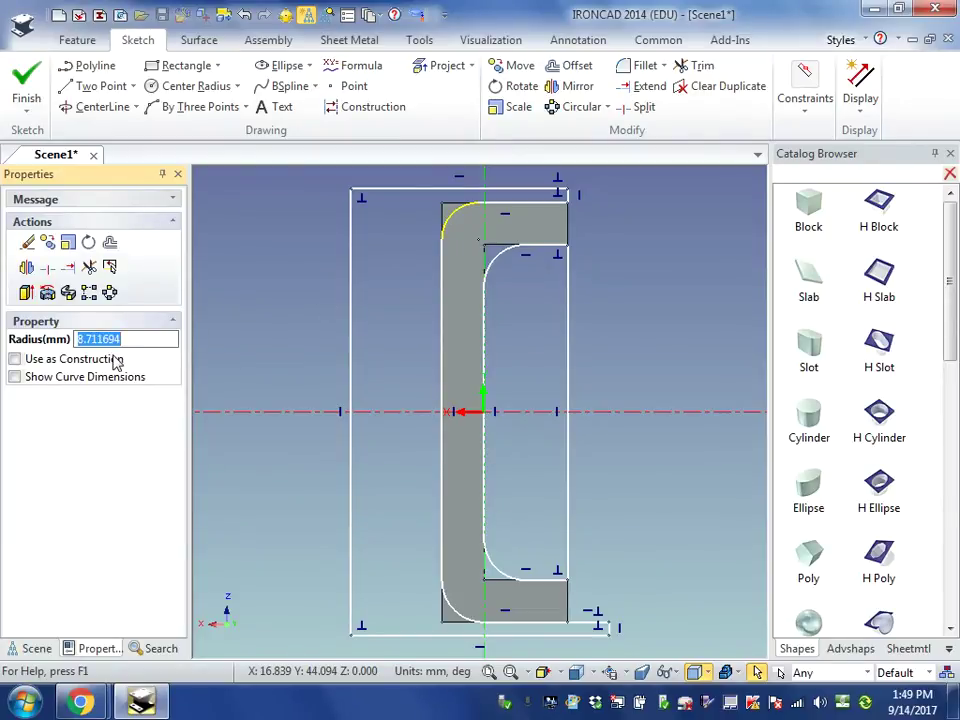
type("10")
key("Return")
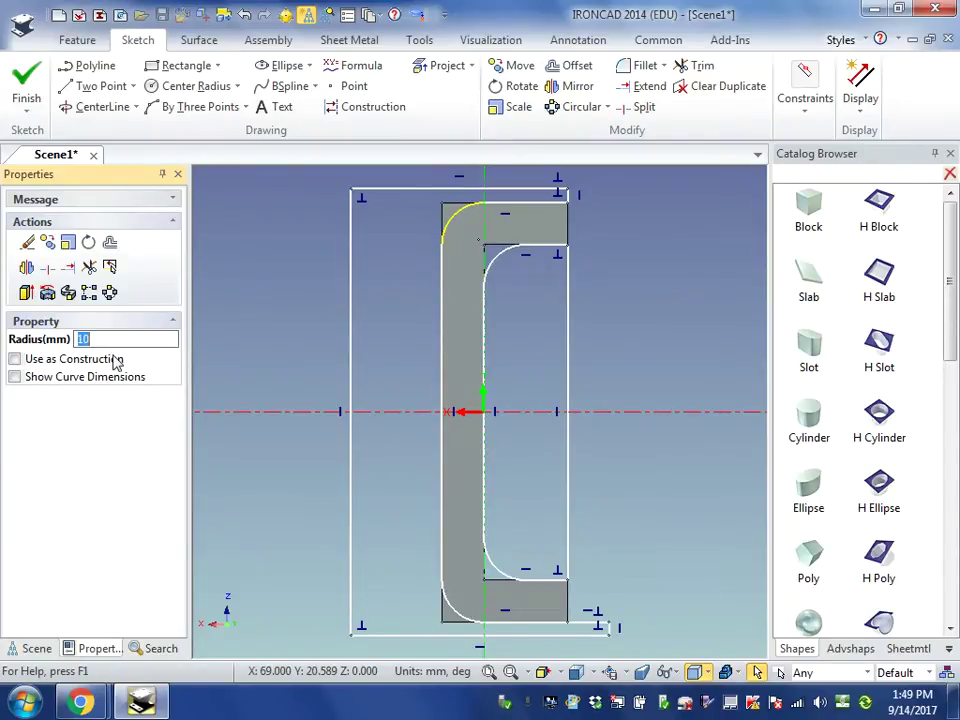
left_click(27, 88)
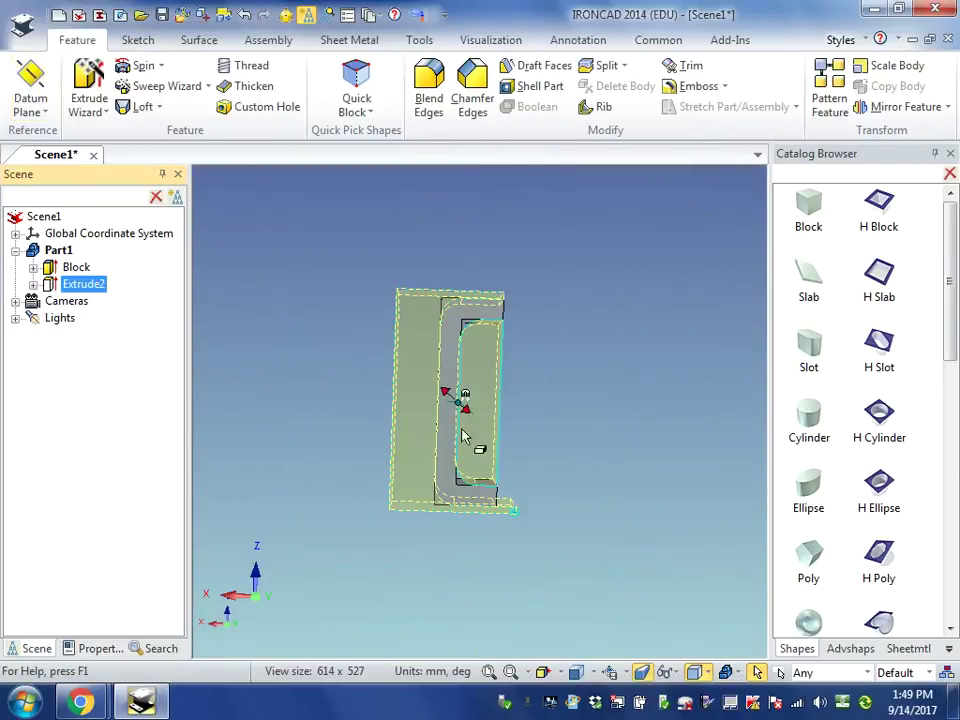
Expand Extrude2 to reveal its Cross-Section and view the options for both entries.
left_click(612, 570)
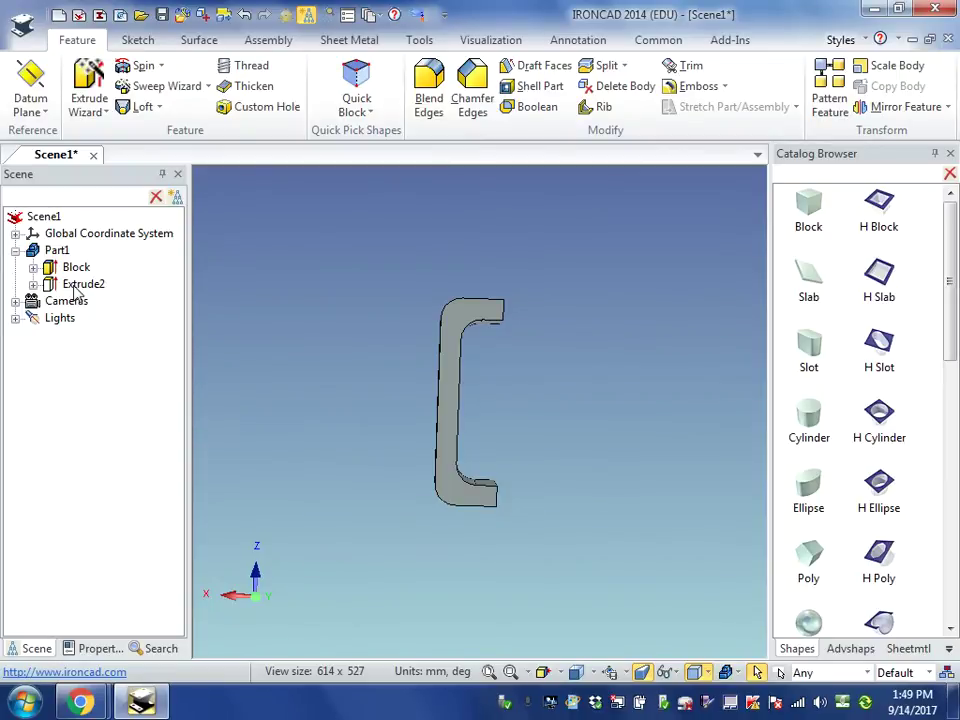
left_click(33, 285)
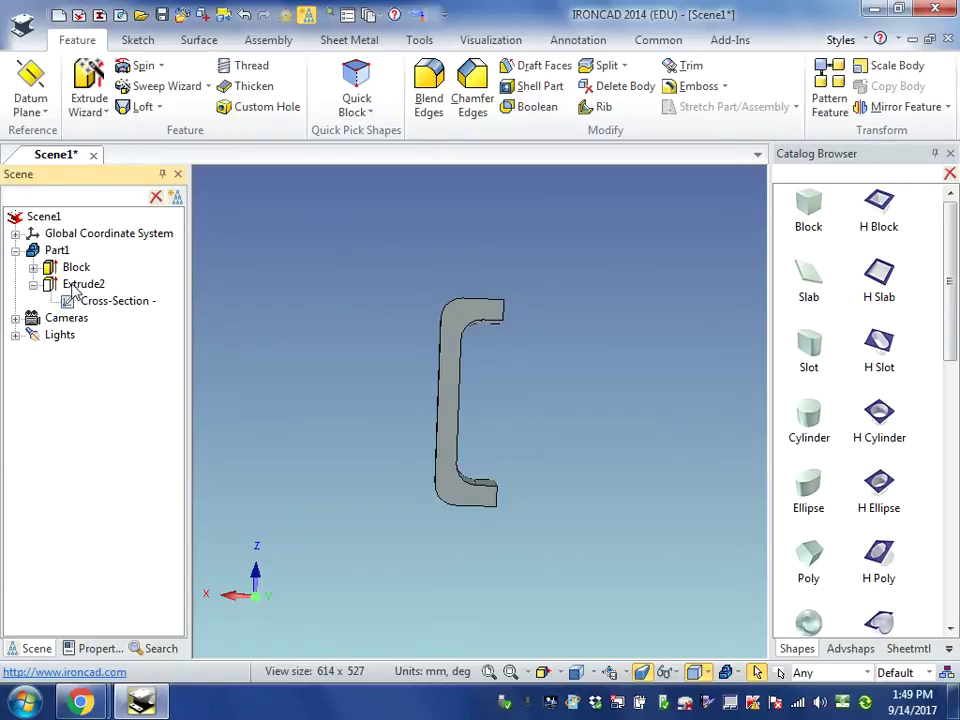
left_click(88, 302)
right_click(81, 300)
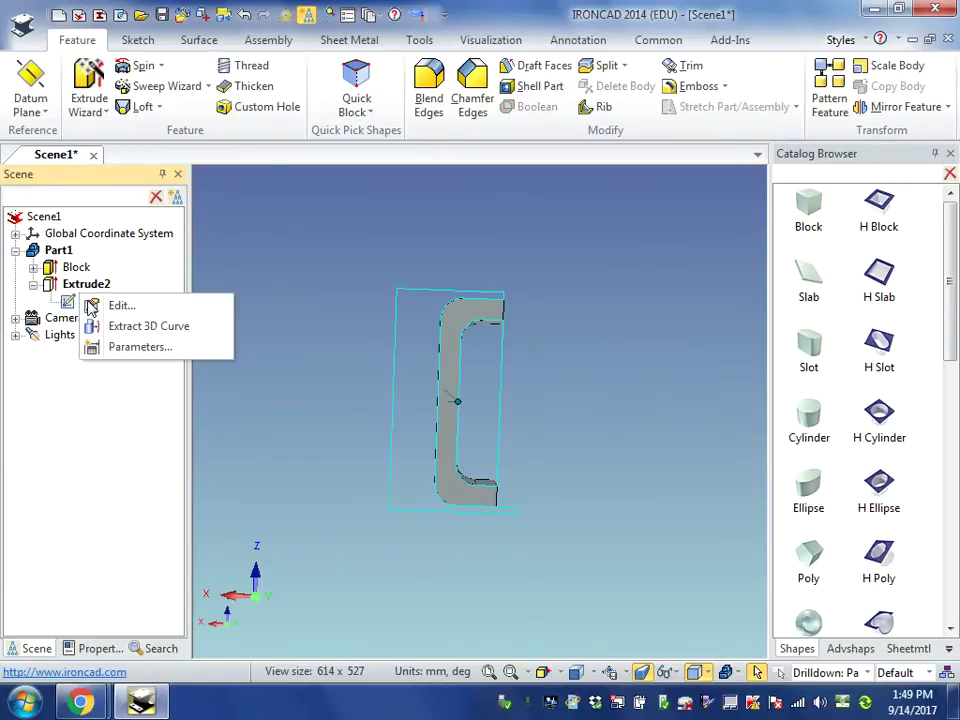
left_click(80, 285)
right_click(66, 282)
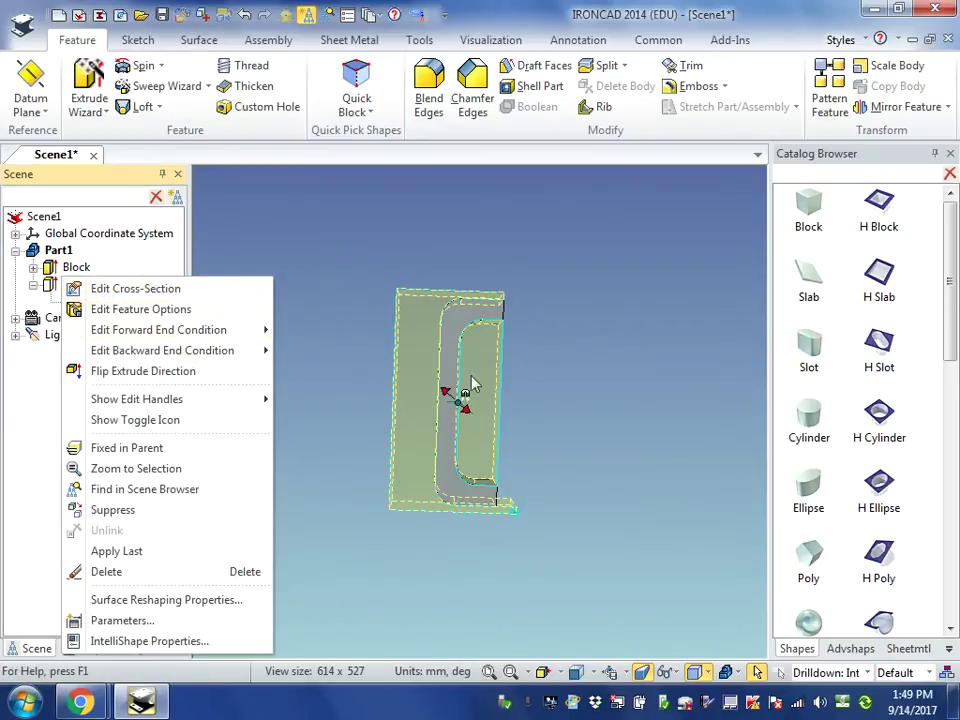
Save the part under the new name 'Line Creation Quiz' with Save As.
left_click(360, 253)
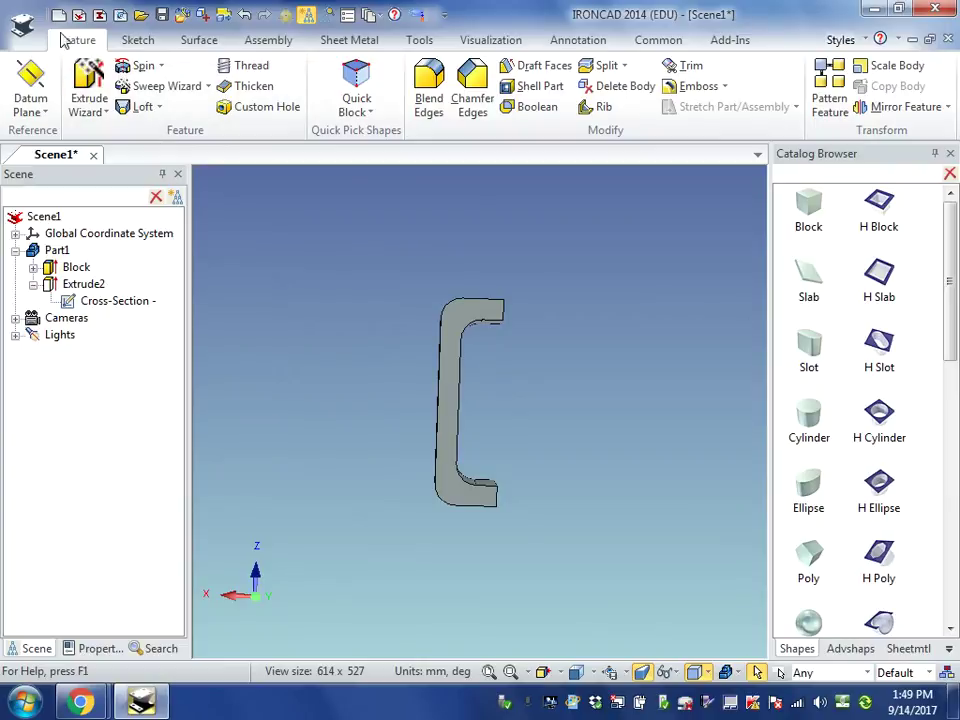
left_click(20, 22)
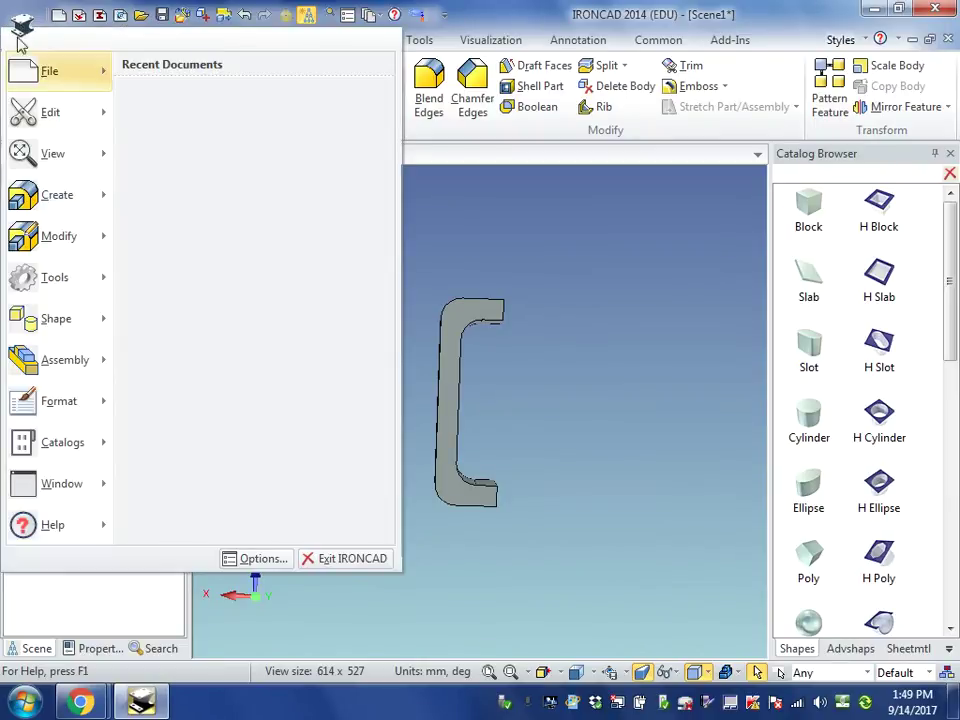
mouse_move(27, 80)
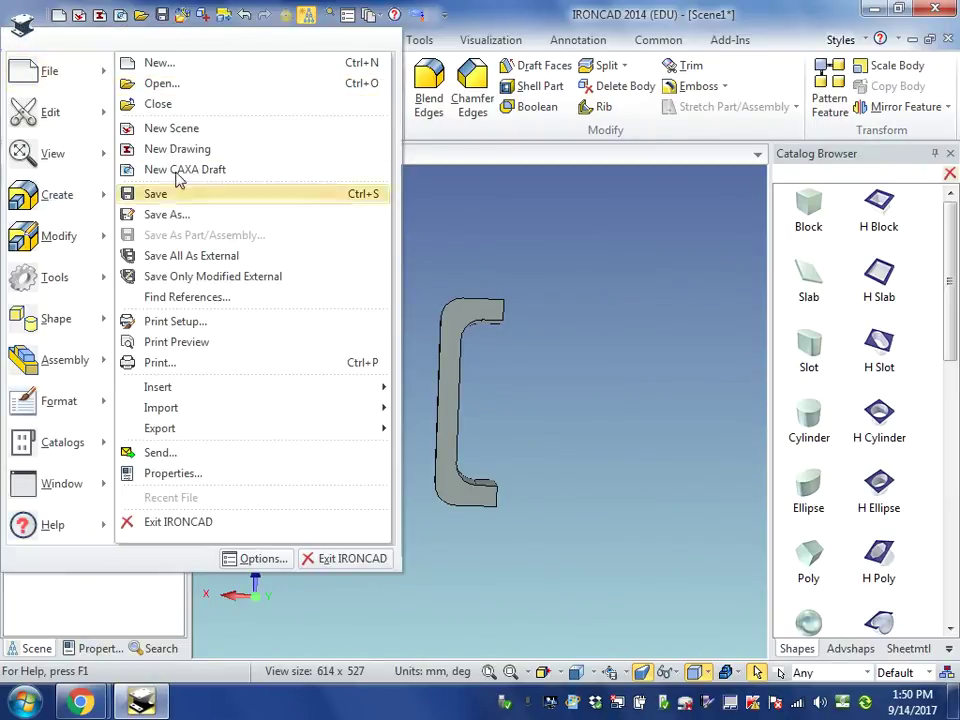
left_click(180, 216)
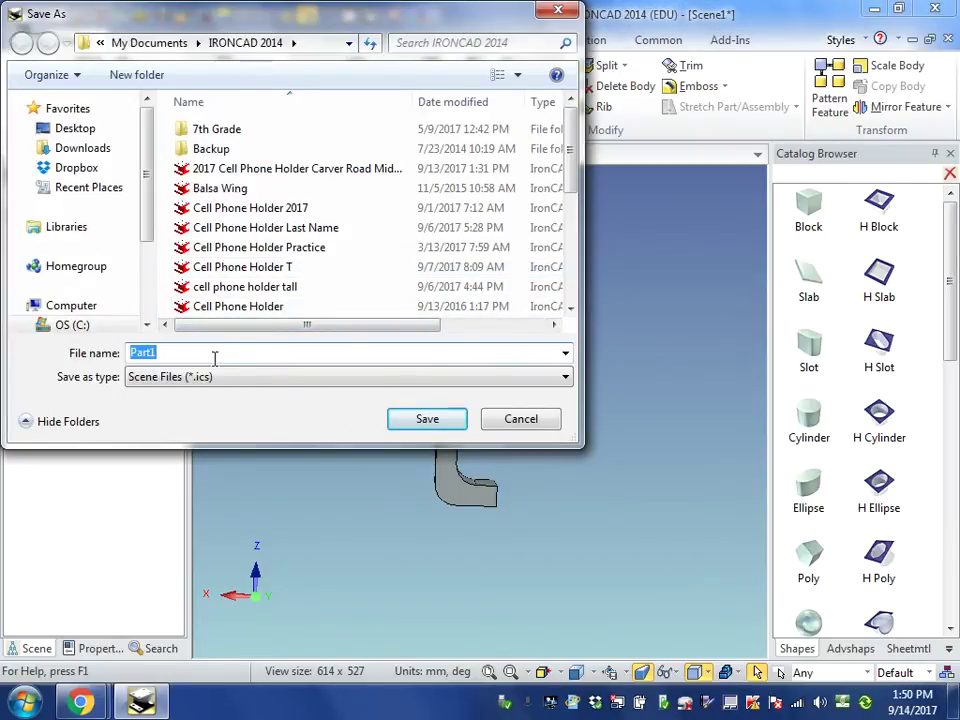
type("Line Creatio")
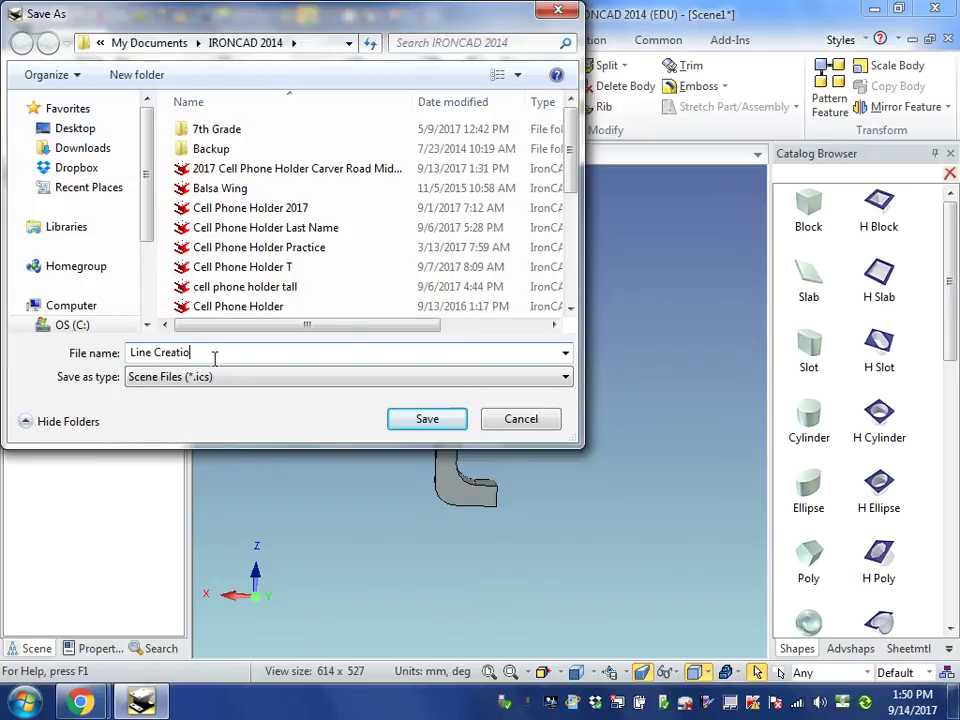
type("n Quiz")
left_click(437, 426)
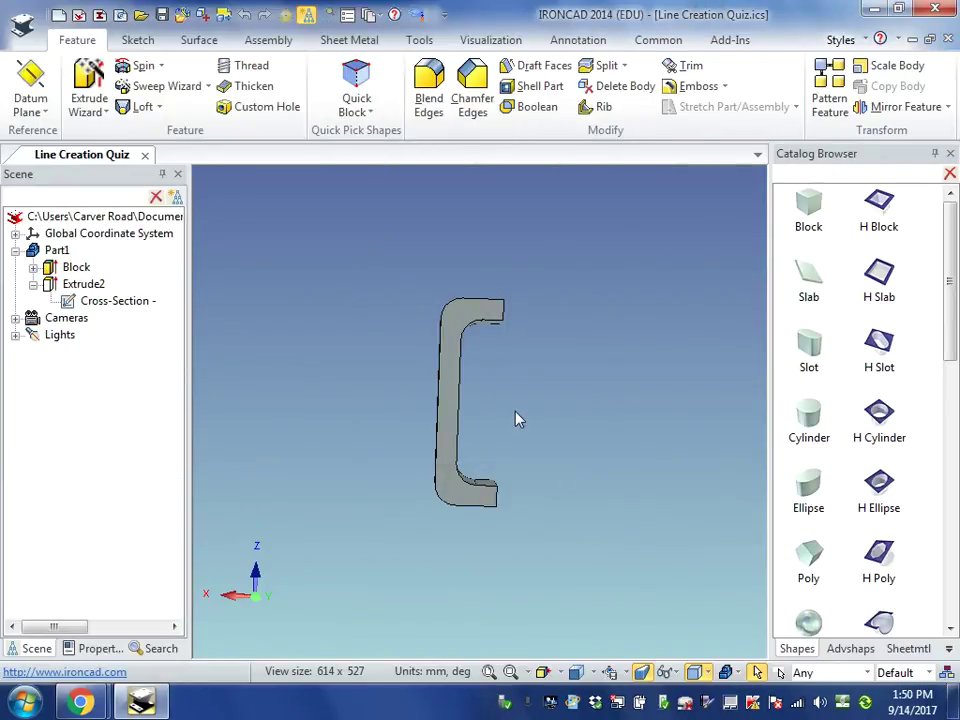